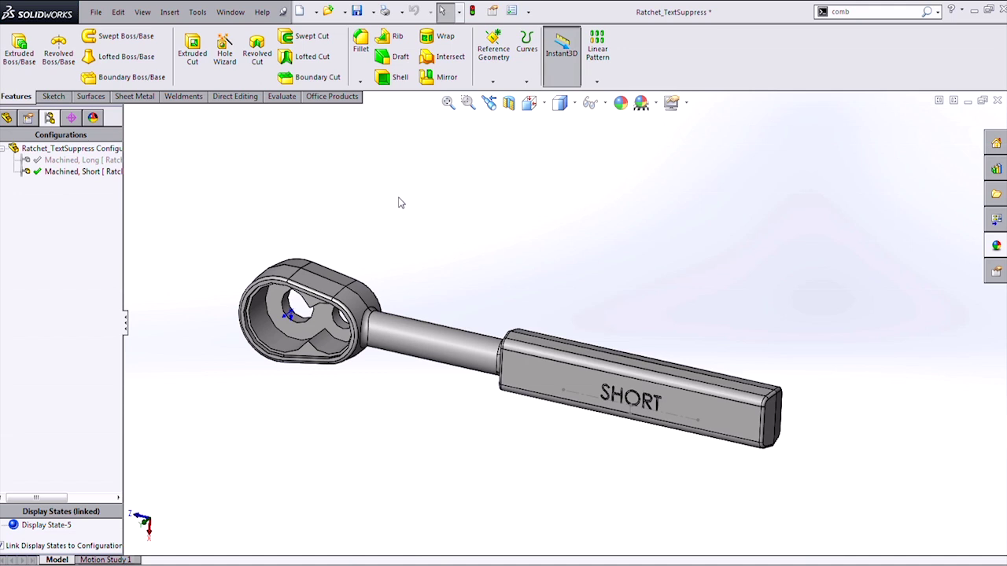
# Activate the Machined, Long configuration and inspect its Short Text and Long Text features.
pyautogui.click(7, 118)
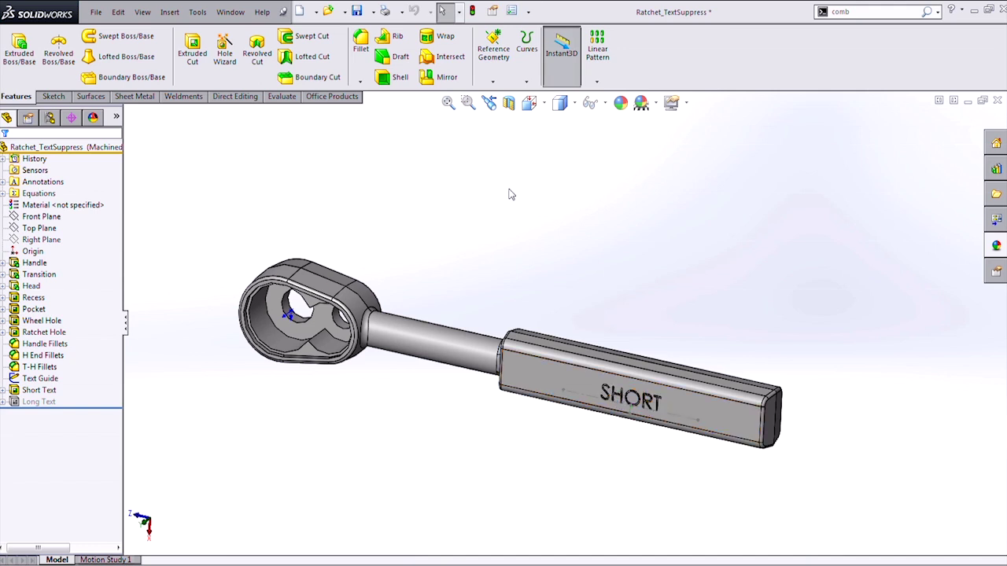
pyautogui.click(49, 117)
pyautogui.click(78, 160)
pyautogui.doubleClick(79, 161)
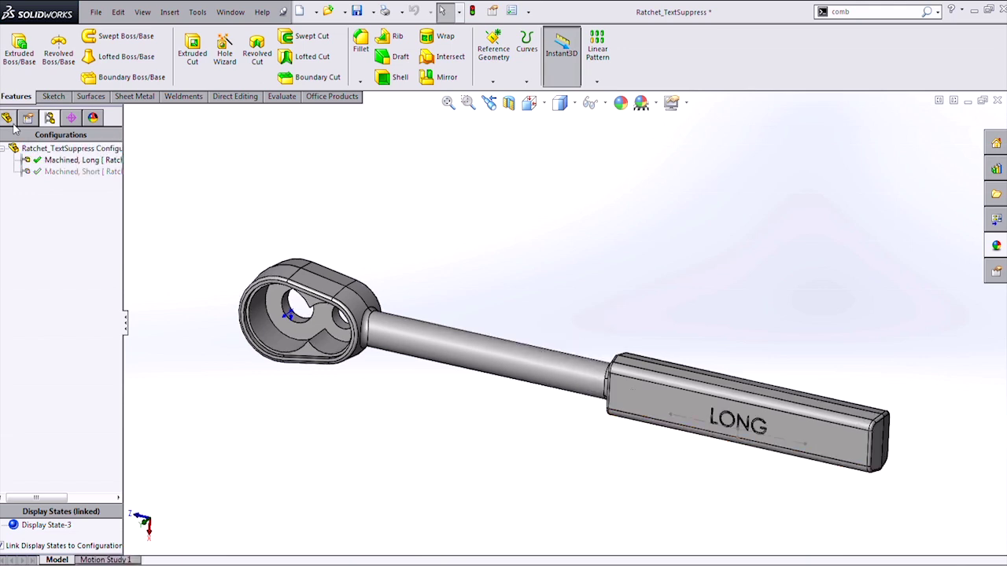
pyautogui.click(7, 117)
pyautogui.click(52, 391)
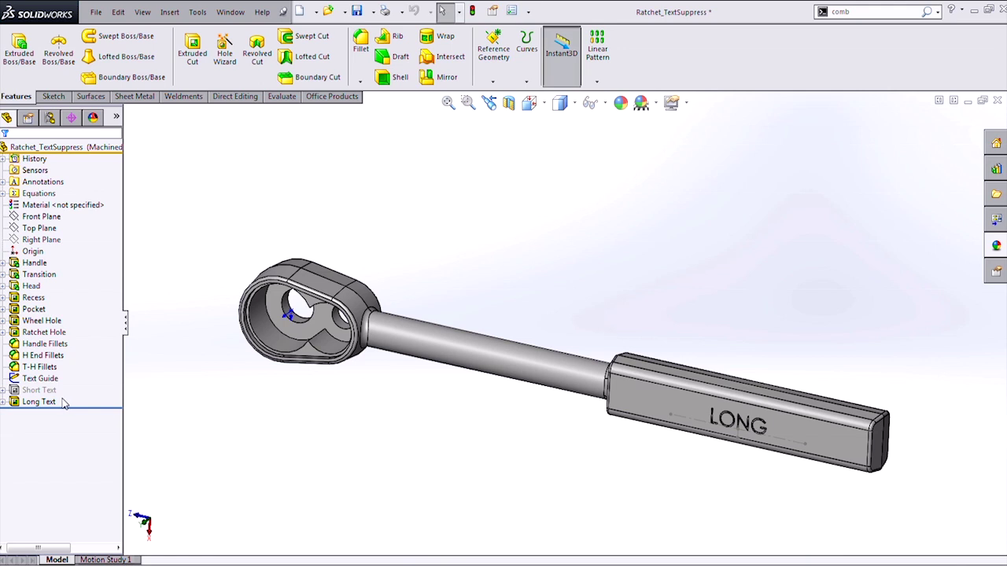
pyautogui.click(54, 402)
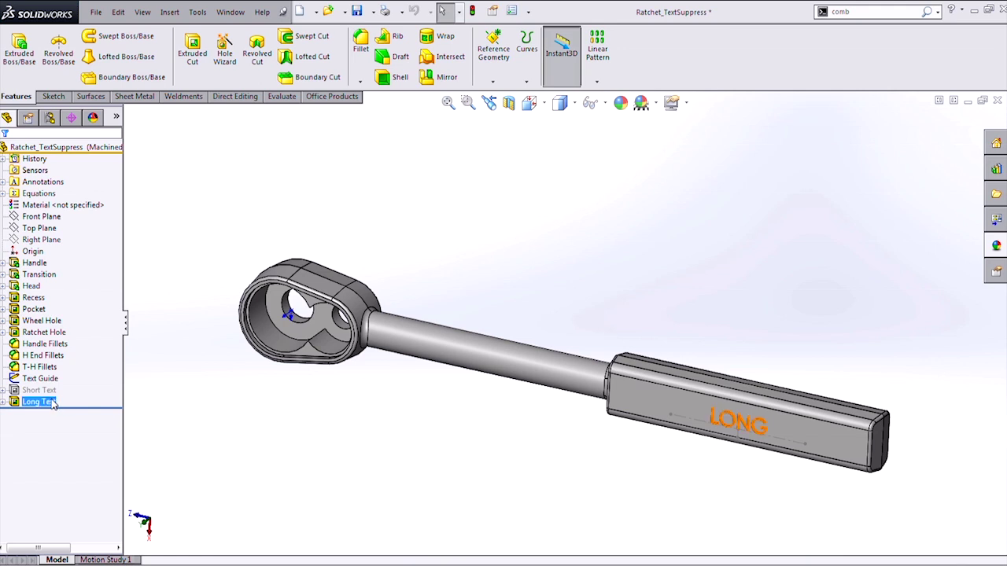
pyautogui.click(34, 391)
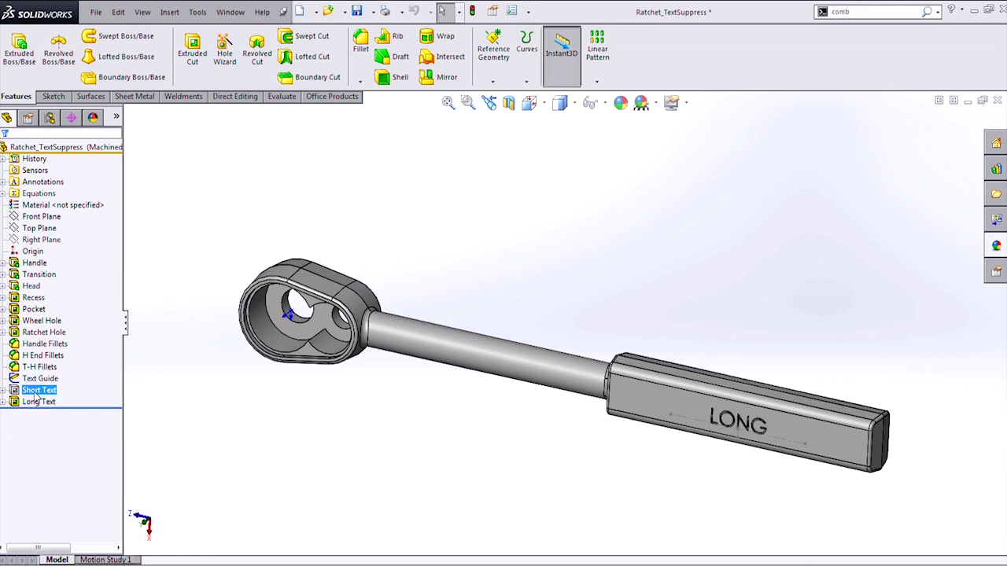
# Activate Machined, Short, check its Long Text, then switch to the Ratchet BodyConfig part.
pyautogui.click(49, 118)
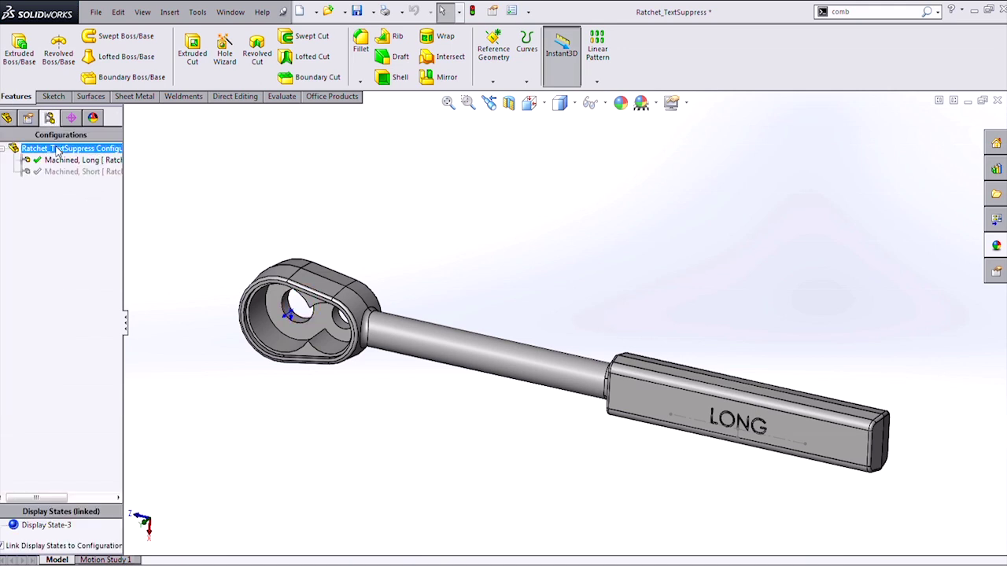
pyautogui.click(64, 172)
pyautogui.doubleClick(63, 172)
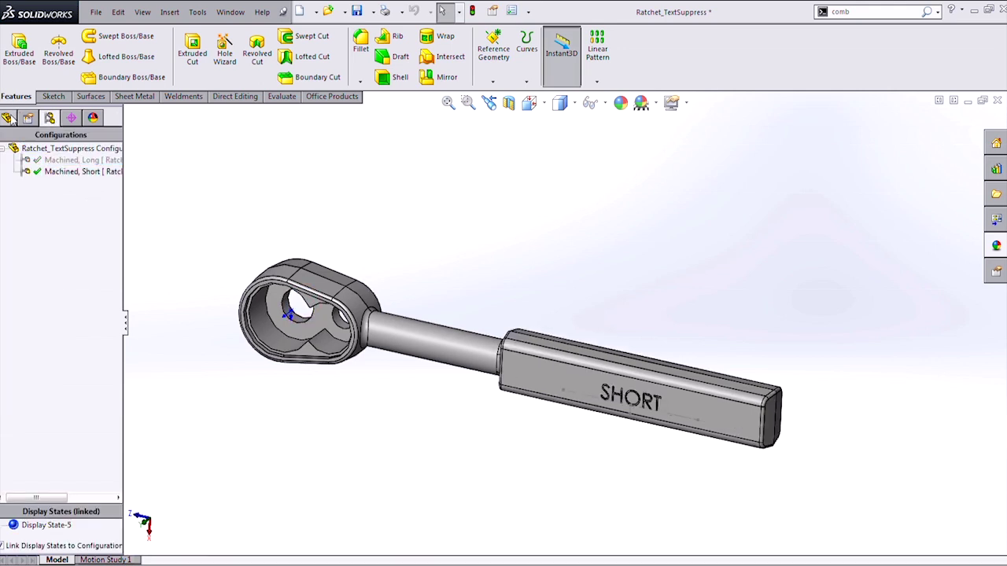
pyautogui.click(6, 117)
pyautogui.click(48, 402)
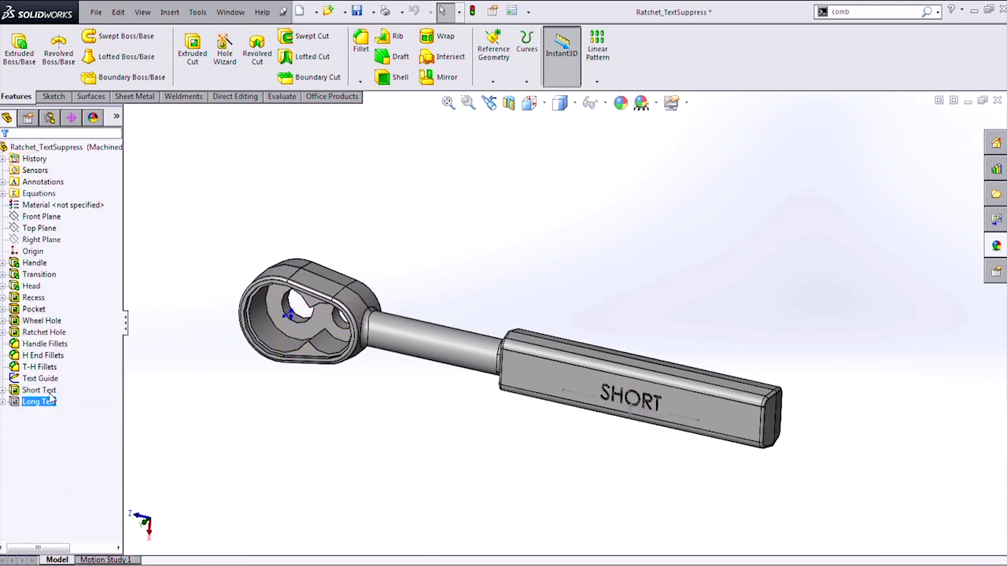
pyautogui.click(335, 396)
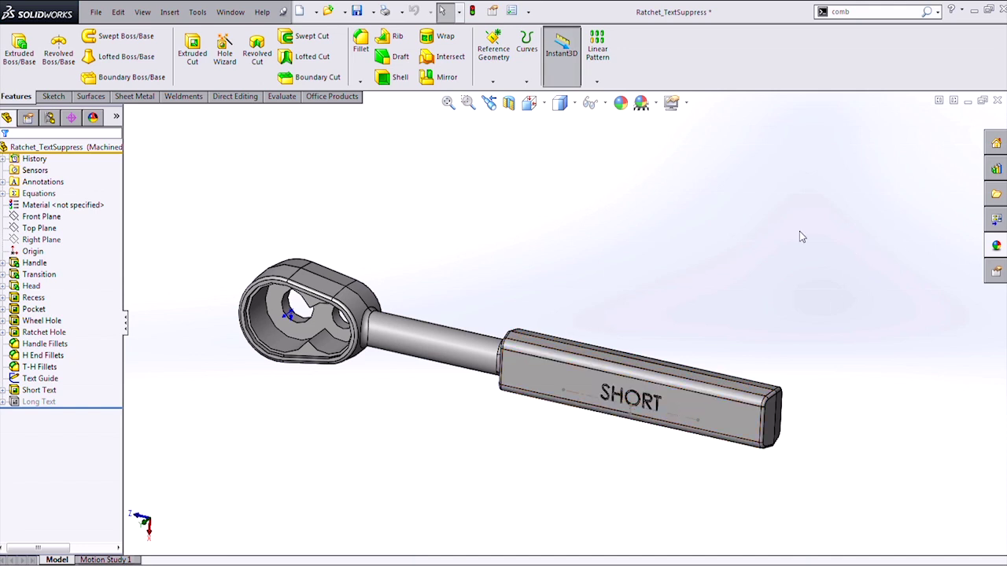
pyautogui.hotkey('ctrl', 'Tab')
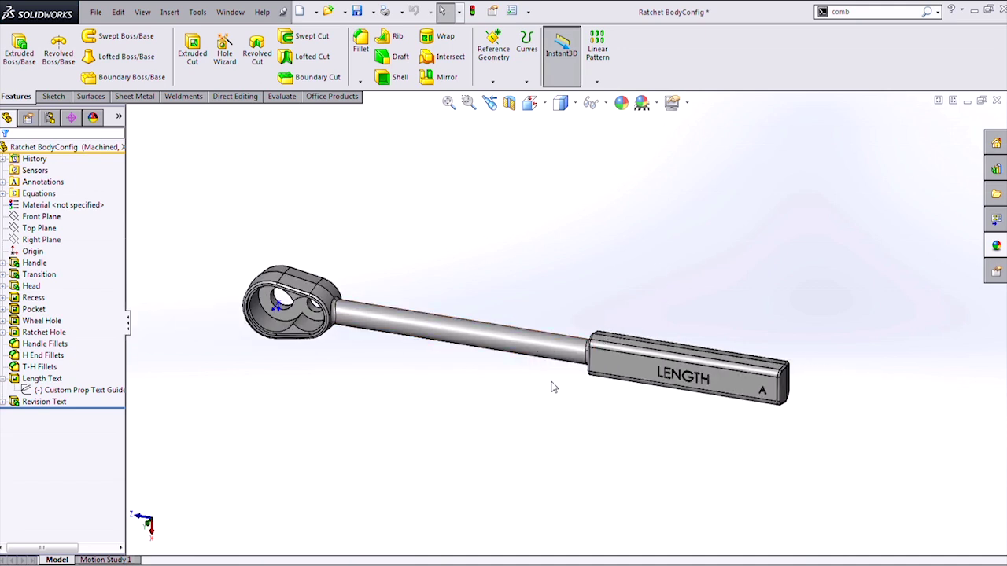
# Rotate and zoom the ratchet, then select the Handle feature to show its 100 and 10 dimensions.
pyautogui.moveTo(551, 384)
pyautogui.mouseDown(button='middle')
pyautogui.moveTo(549, 343)
pyautogui.moveTo(546, 369)
pyautogui.mouseUp(button='middle')
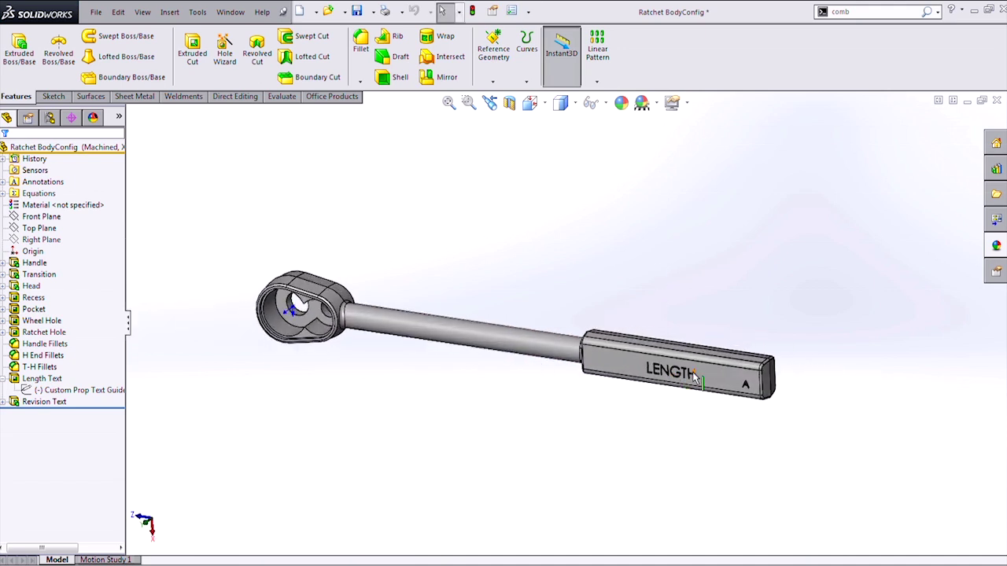
pyautogui.scroll(-3, 678, 373)
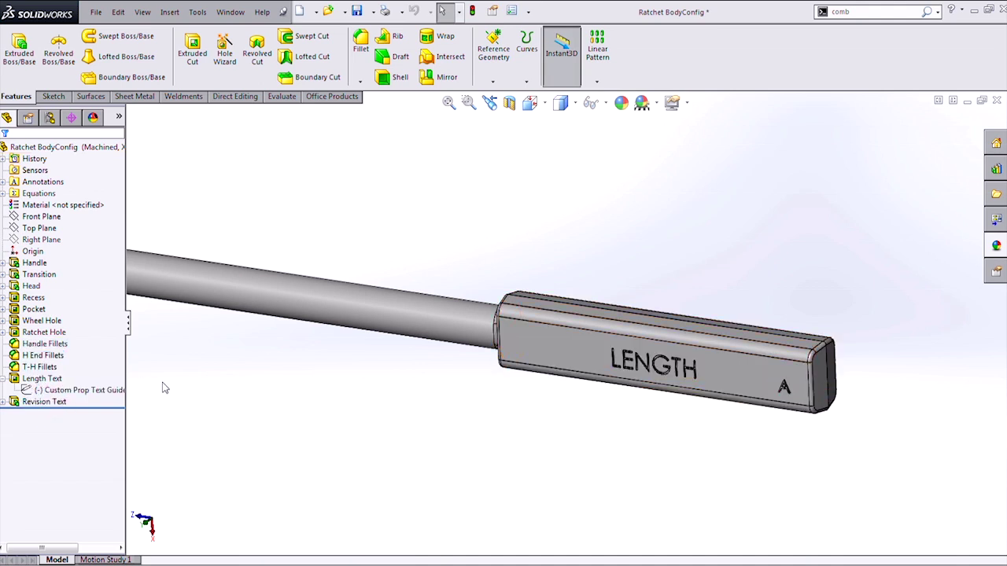
pyautogui.click(540, 331)
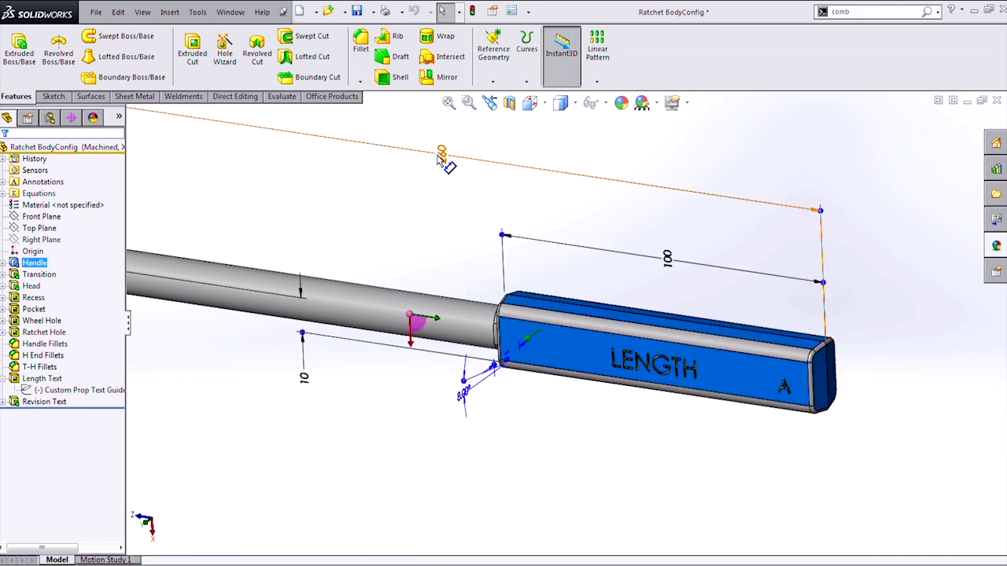
# Edit the Custom Prop Text Guide sketch, change the LENGTH text to 260mm, and exit the sketch.
pyautogui.rightClick(57, 390)
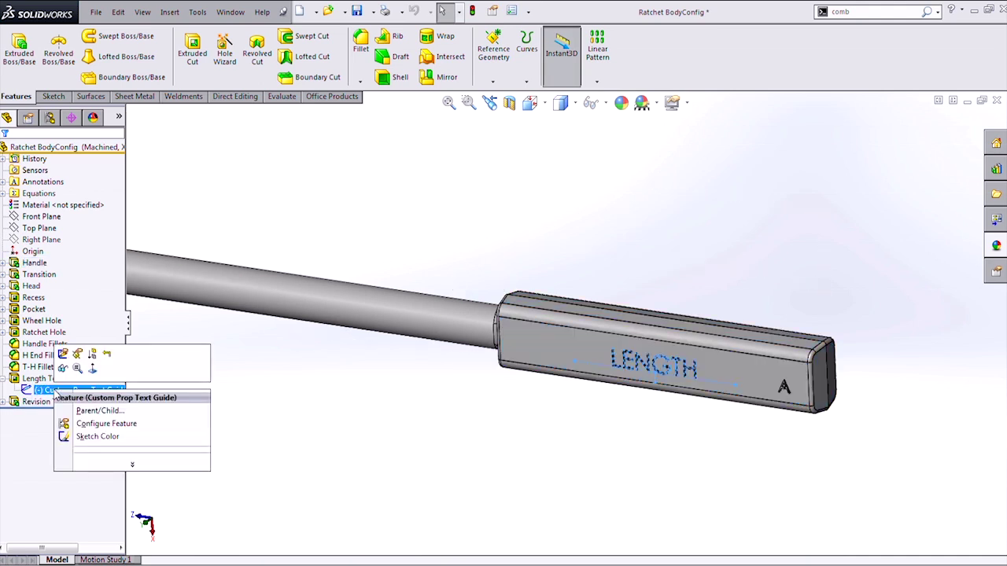
pyautogui.click(64, 356)
pyautogui.scroll(-5, 668, 355)
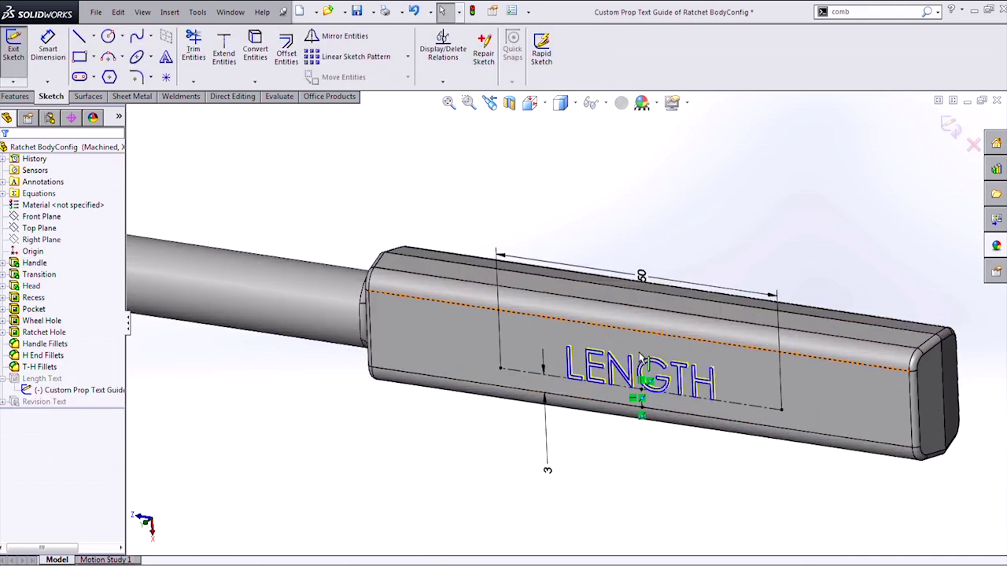
pyautogui.doubleClick(572, 360)
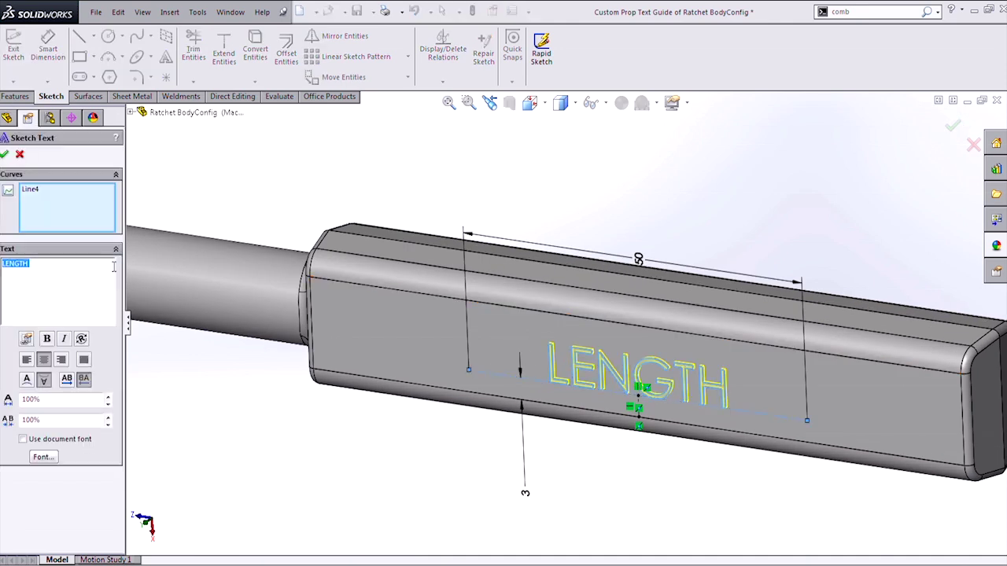
pyautogui.write('260mm')
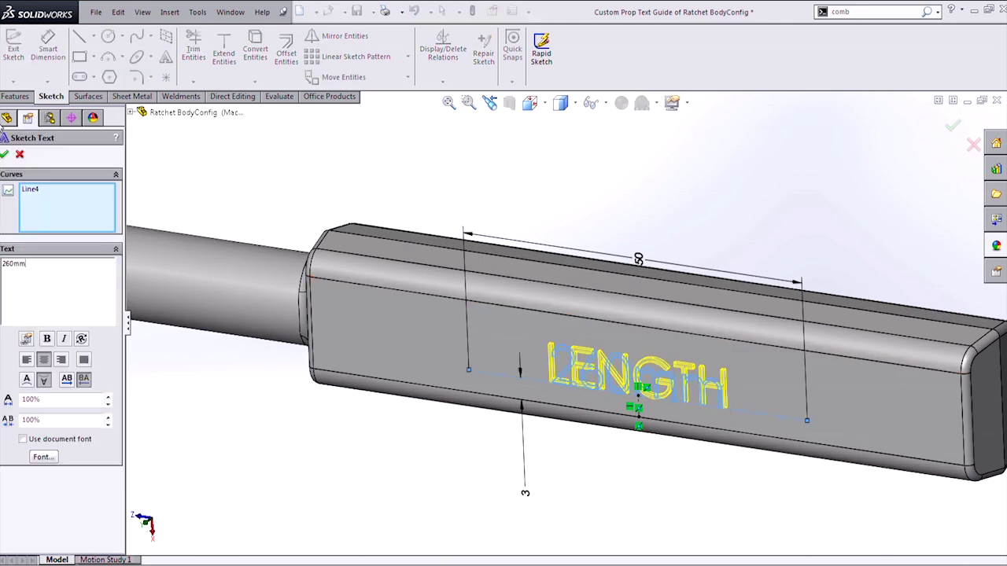
pyautogui.click(5, 154)
pyautogui.scroll(3, 561, 333)
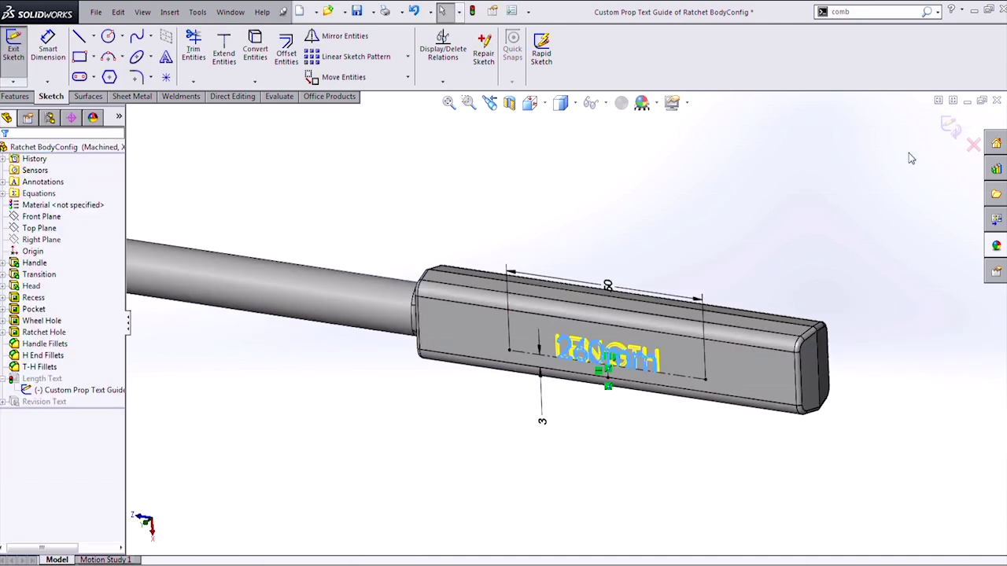
pyautogui.click(948, 128)
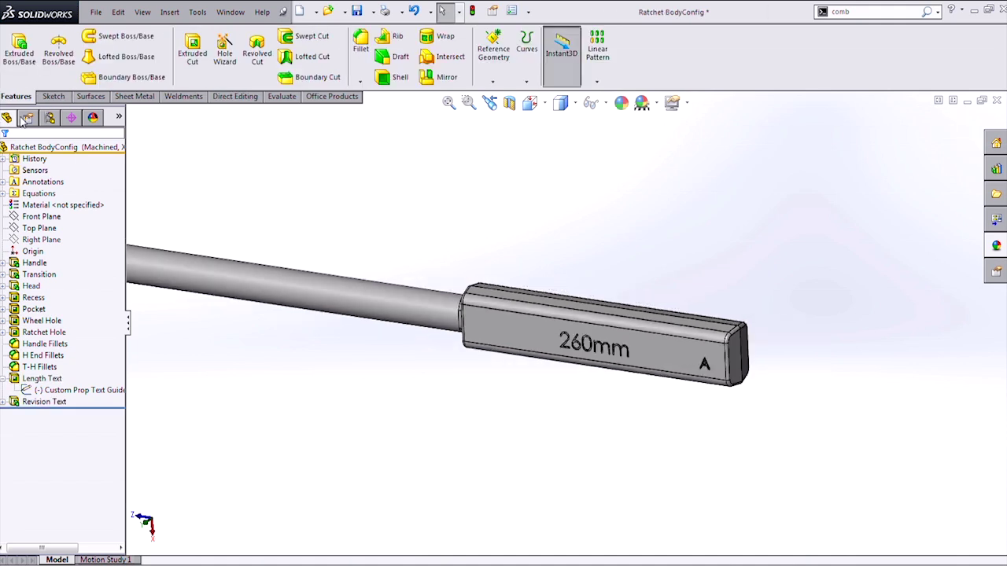
# Activate Machined, Long and then Machined, Short, and select Machined, XL to compare the engraving.
pyautogui.click(49, 117)
pyautogui.click(61, 160)
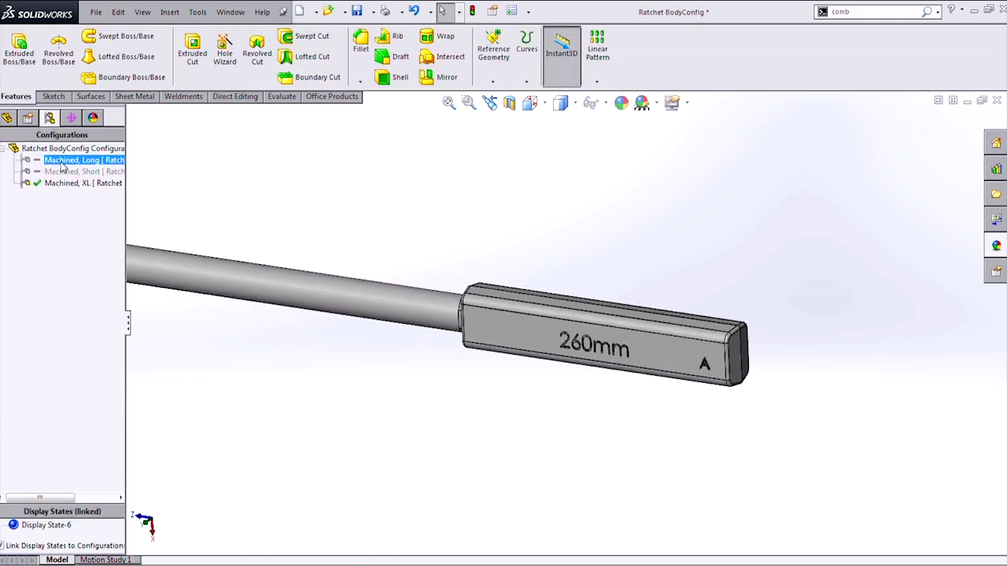
pyautogui.doubleClick(62, 160)
pyautogui.click(66, 172)
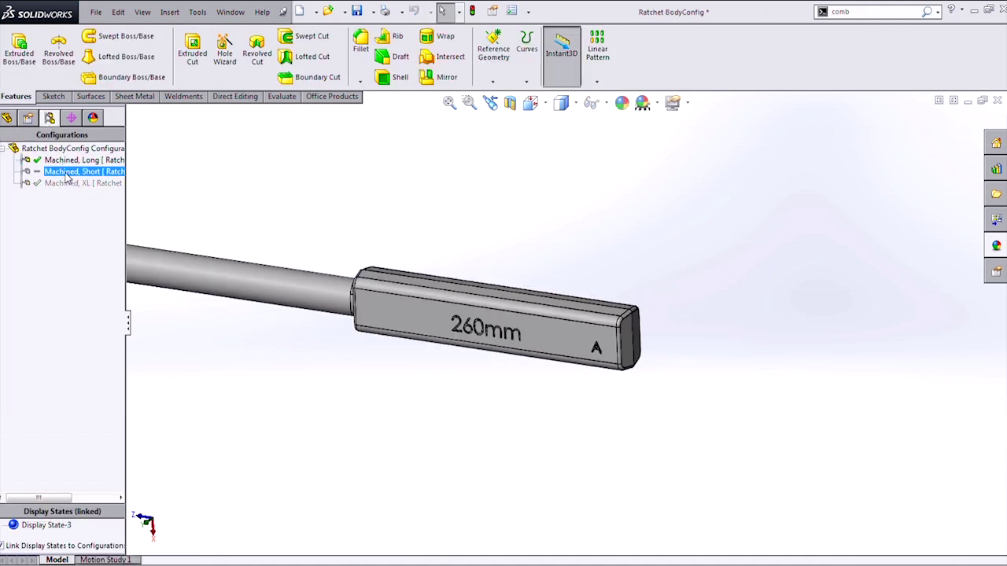
pyautogui.doubleClick(66, 173)
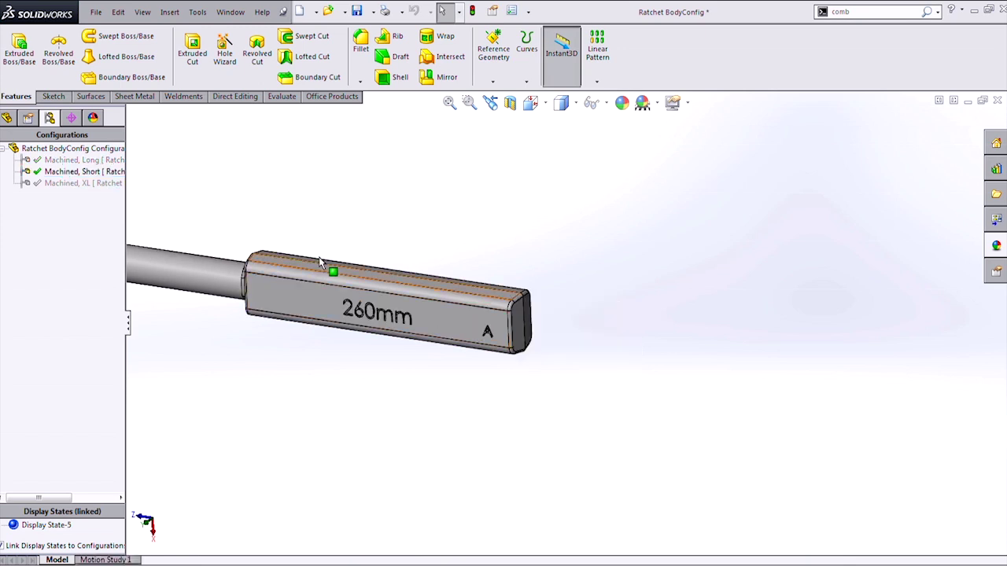
pyautogui.scroll(3, 283, 218)
pyautogui.scroll(-2, 259, 224)
pyautogui.click(112, 183)
pyautogui.click(6, 117)
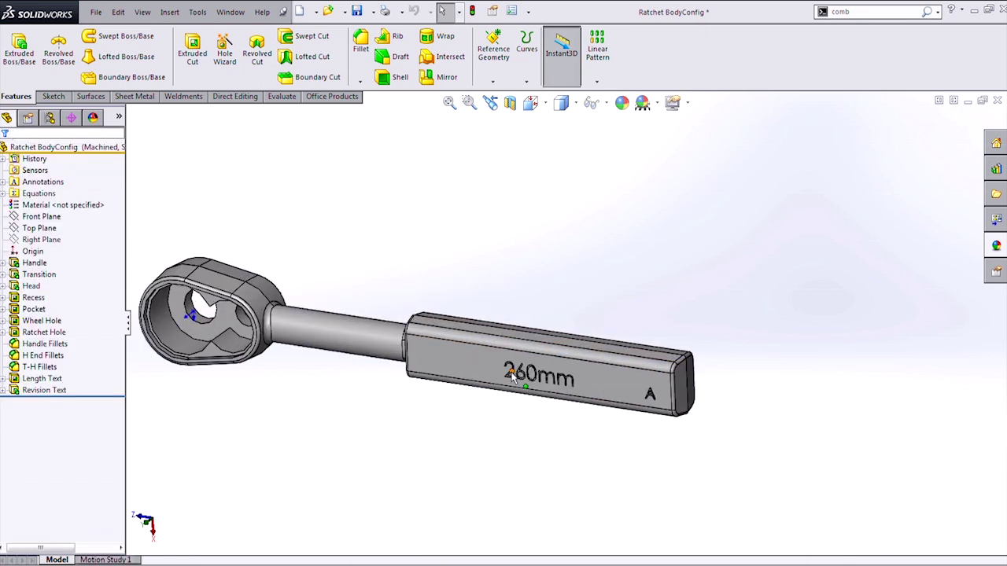
# Reopen the Custom Prop Text Guide sketch and reconfirm the 260mm sketch text along the line.
pyautogui.click(3, 378)
pyautogui.rightClick(50, 391)
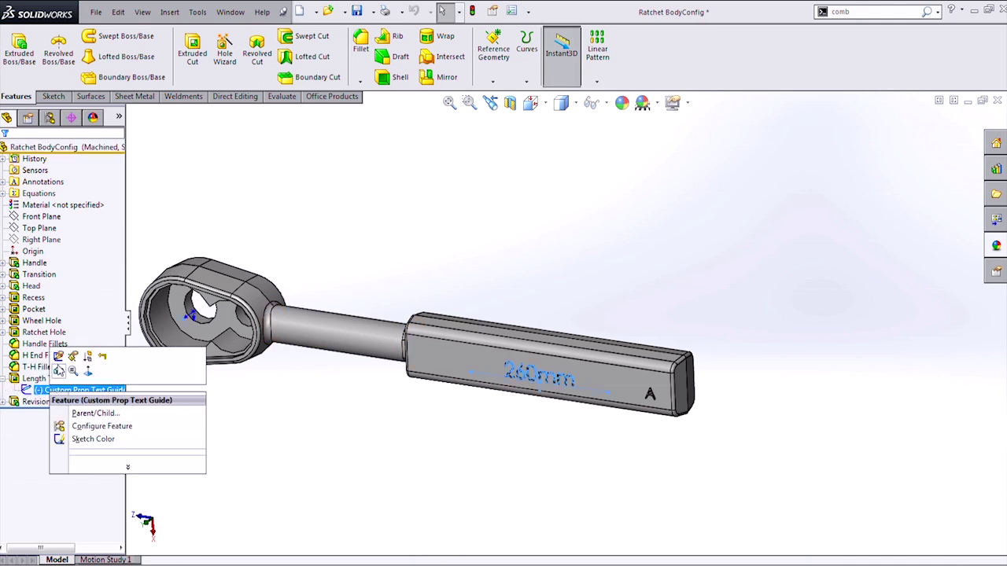
pyautogui.click(59, 371)
pyautogui.scroll(4, 517, 380)
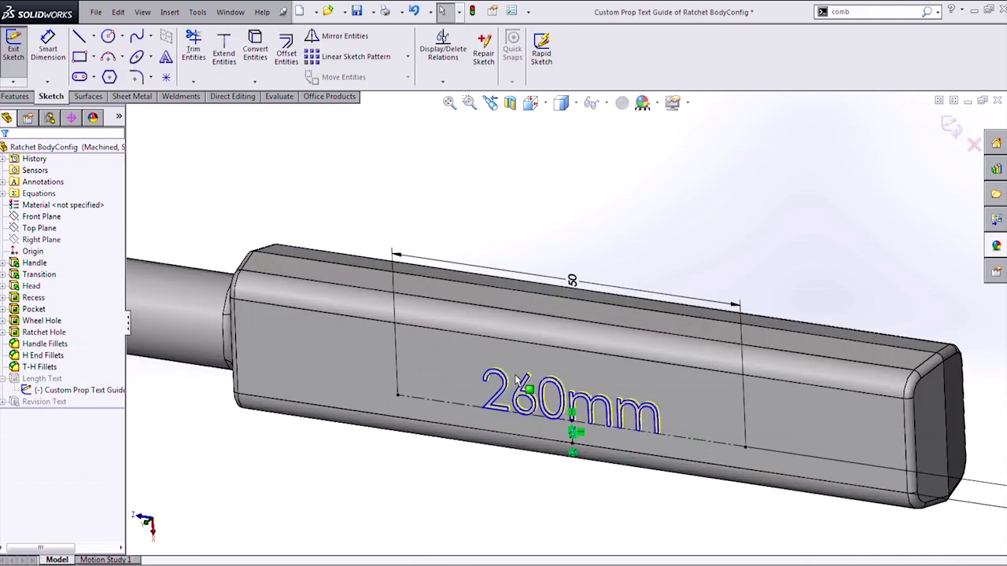
pyautogui.doubleClick(499, 378)
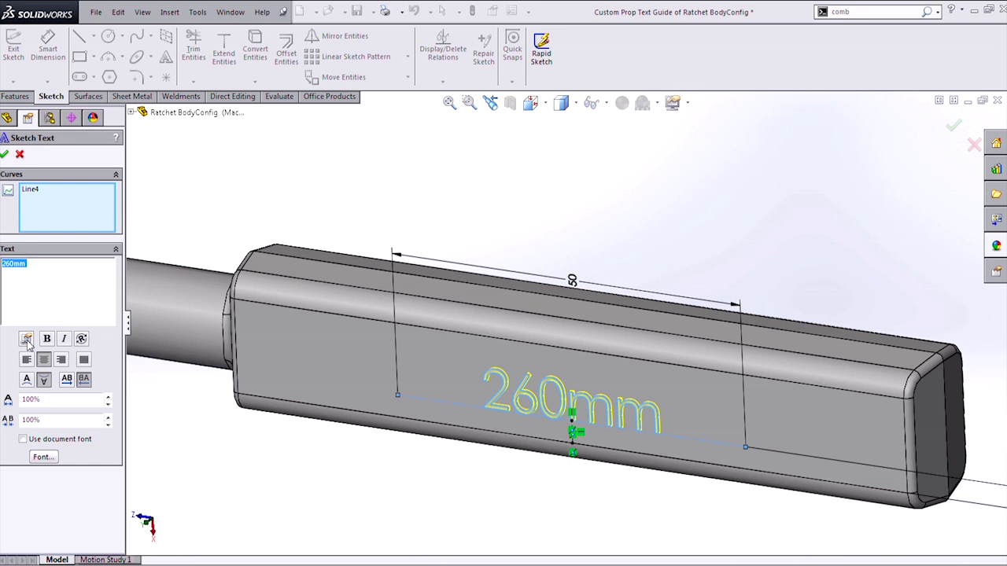
pyautogui.scroll(2, 386, 212)
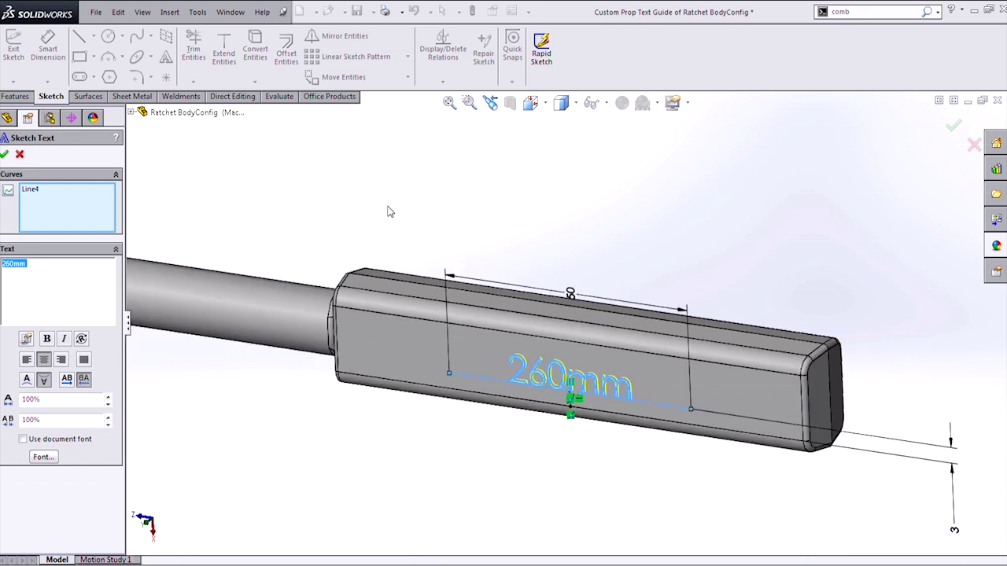
pyautogui.moveTo(386, 211); pyautogui.dragTo(399, 186, button='middle')
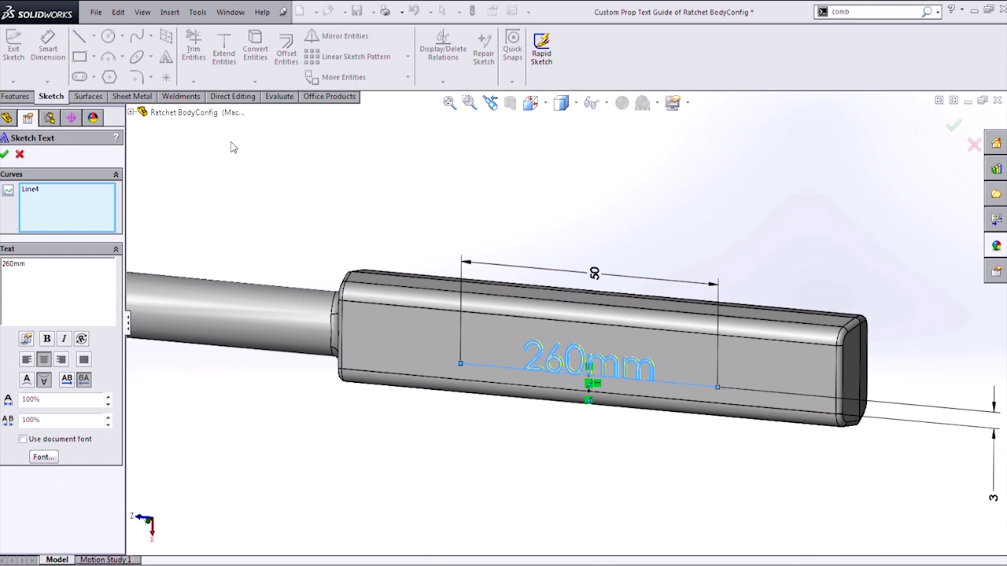
pyautogui.click(20, 155)
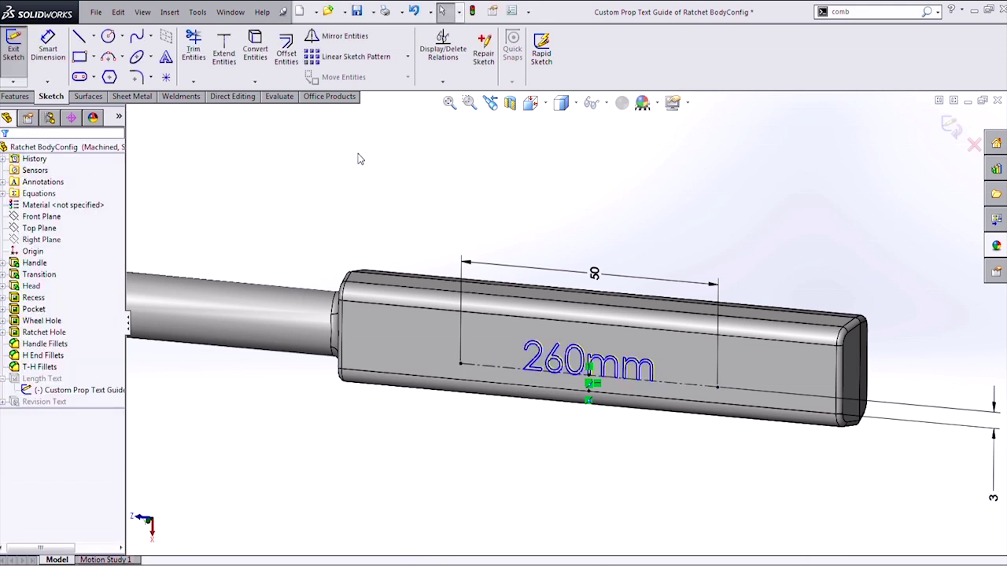
# In File Properties' Custom tab, add LENGTH as Text with its value linked to the 180 dimension.
pyautogui.click(495, 11)
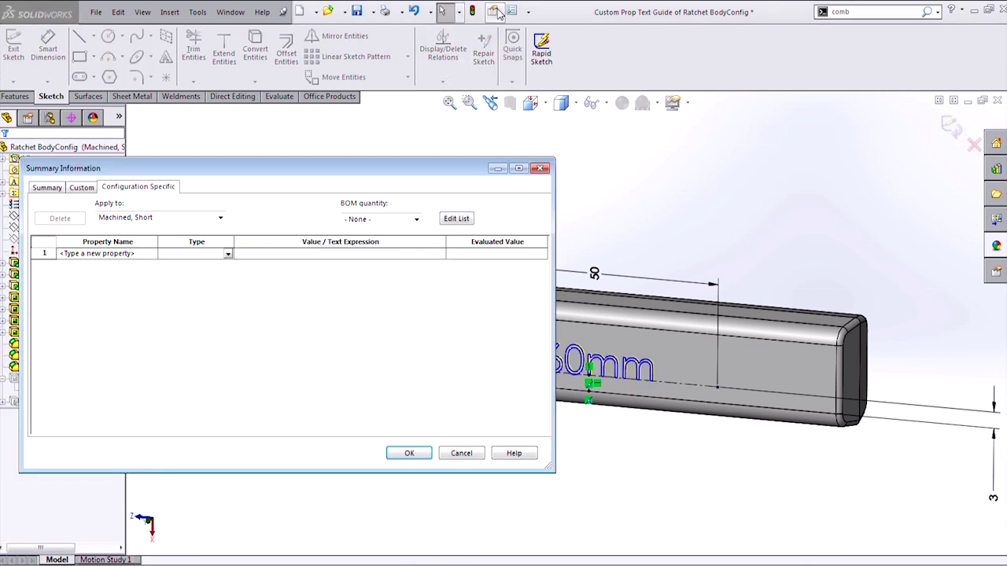
pyautogui.moveTo(126, 167); pyautogui.dragTo(102, 118)
pyautogui.click(60, 138)
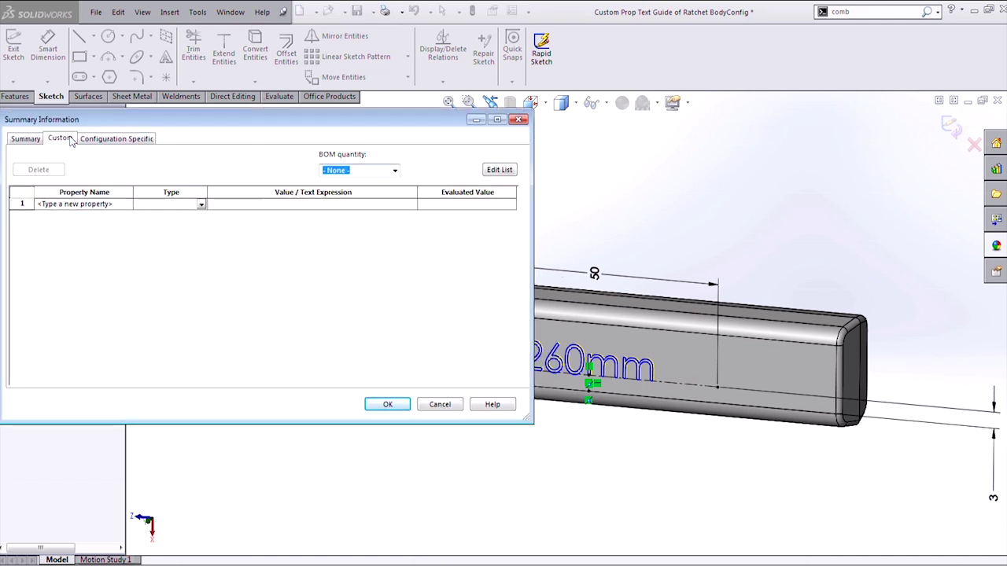
pyautogui.click(108, 205)
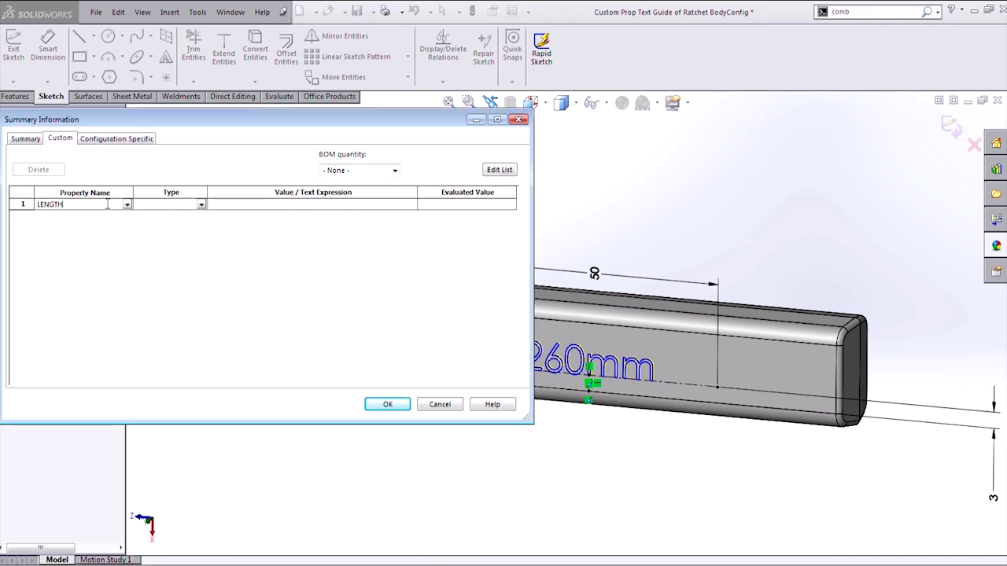
pyautogui.click(306, 204)
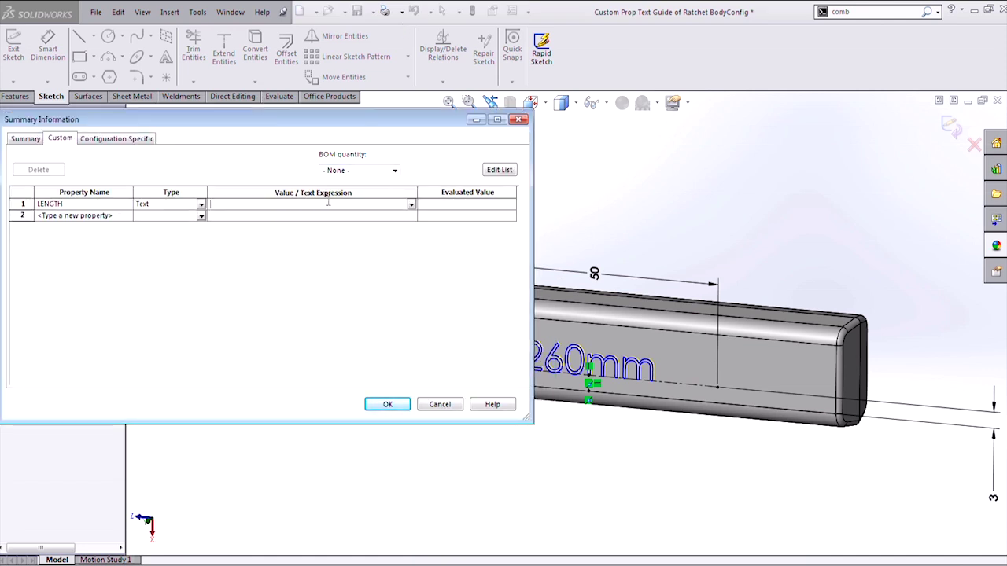
pyautogui.click(653, 338)
pyautogui.scroll(3, 653, 338)
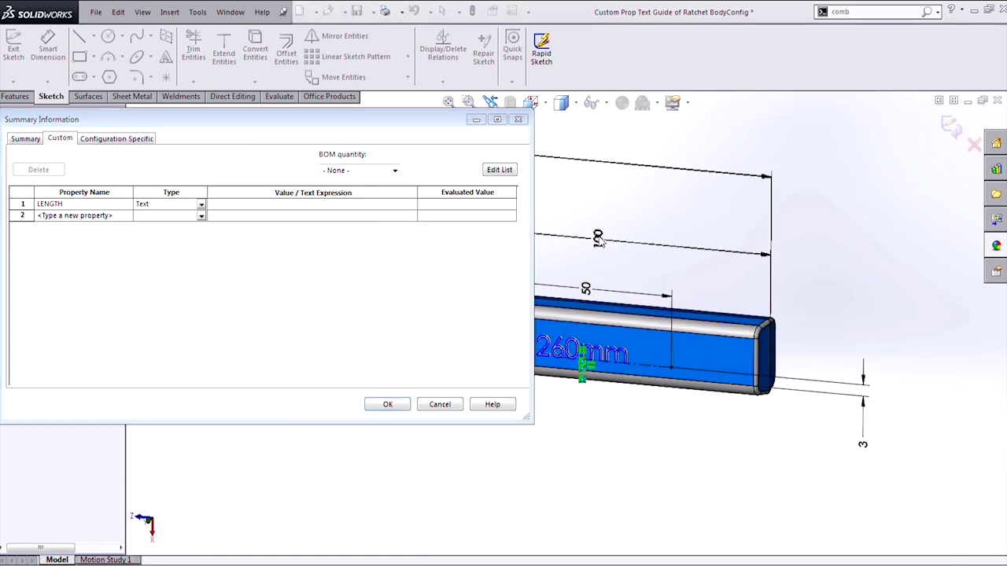
pyautogui.moveTo(383, 128)
pyautogui.mouseDown()
pyautogui.moveTo(410, 298)
pyautogui.moveTo(441, 165)
pyautogui.mouseUp()
pyautogui.click(500, 186)
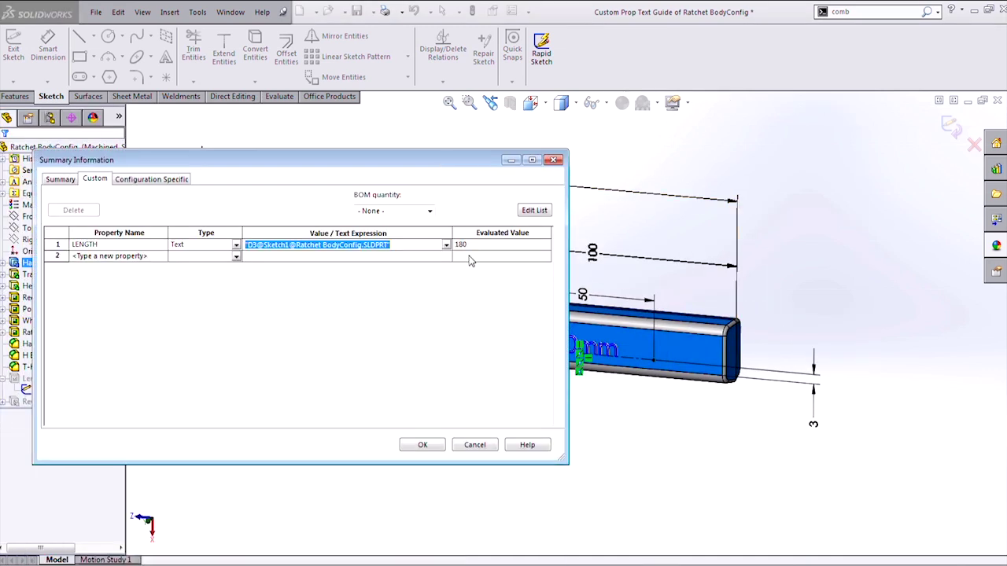
pyautogui.click(423, 444)
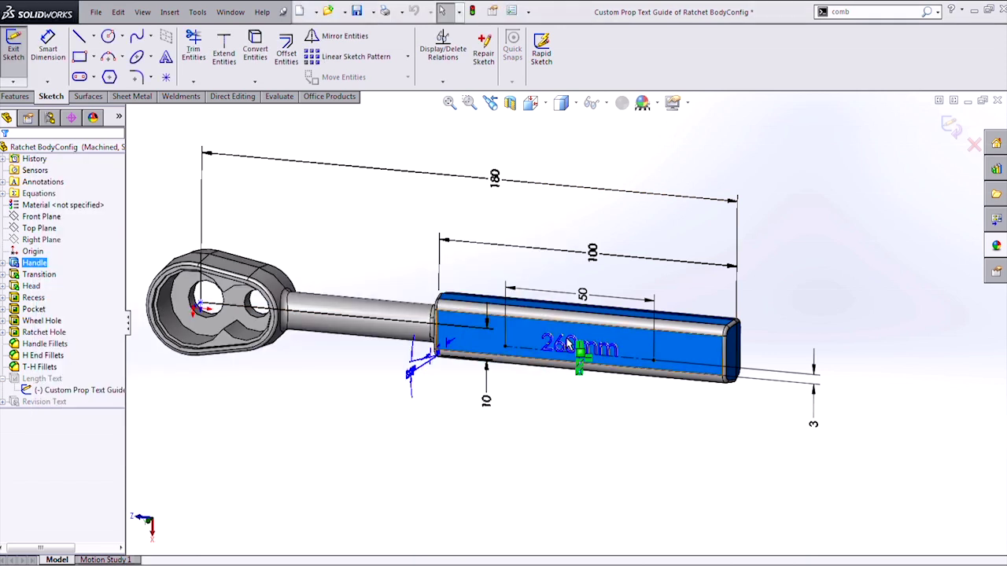
# Replace the 260mm sketch text with a link to the LENGTH property followed by mm.
pyautogui.doubleClick(568, 344)
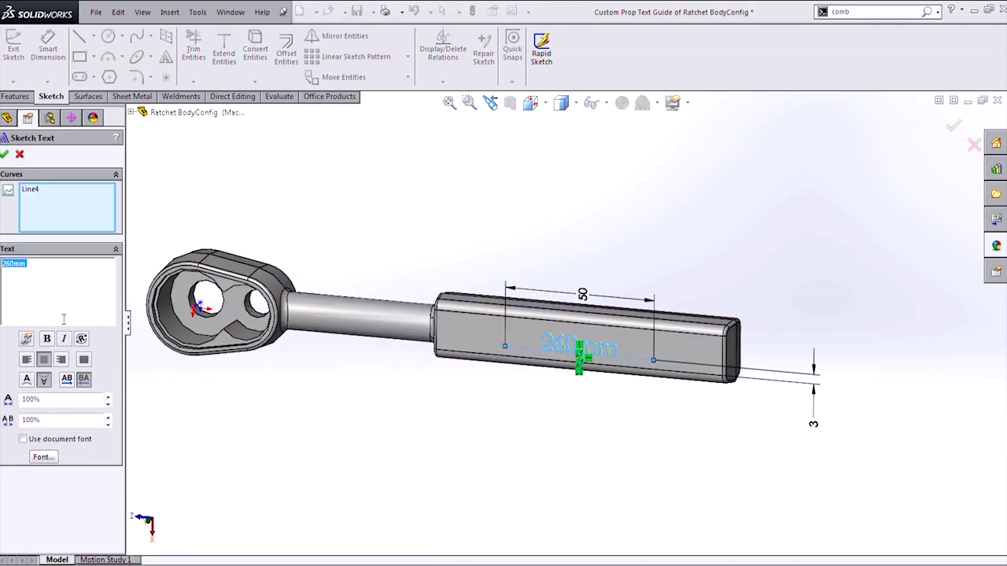
pyautogui.click(26, 339)
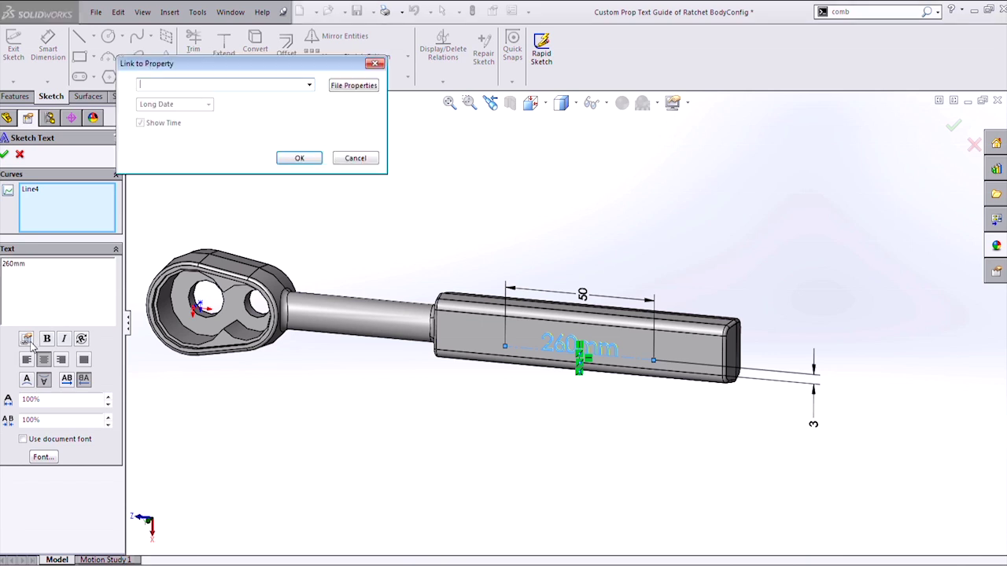
pyautogui.click(310, 85)
pyautogui.click(175, 96)
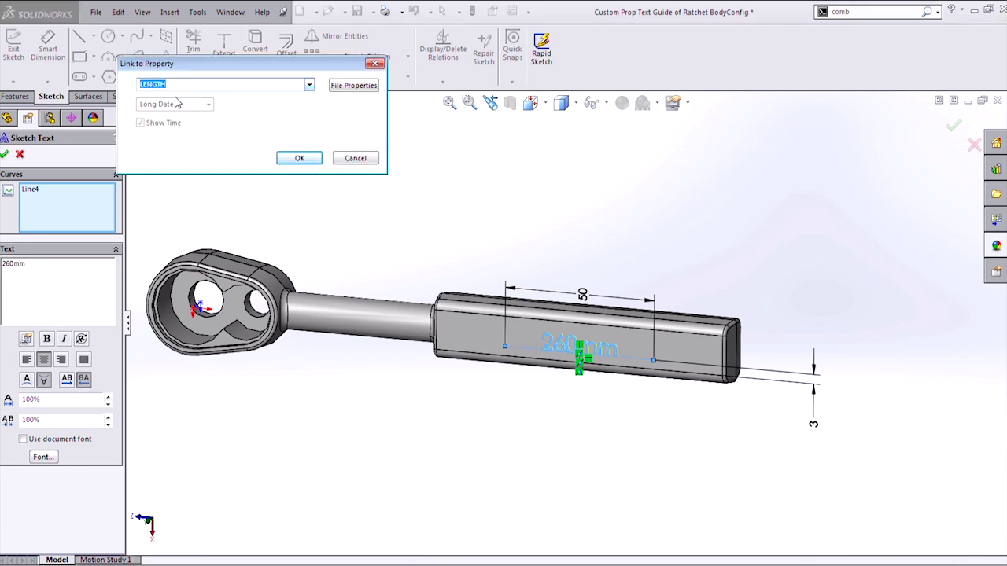
pyautogui.click(297, 158)
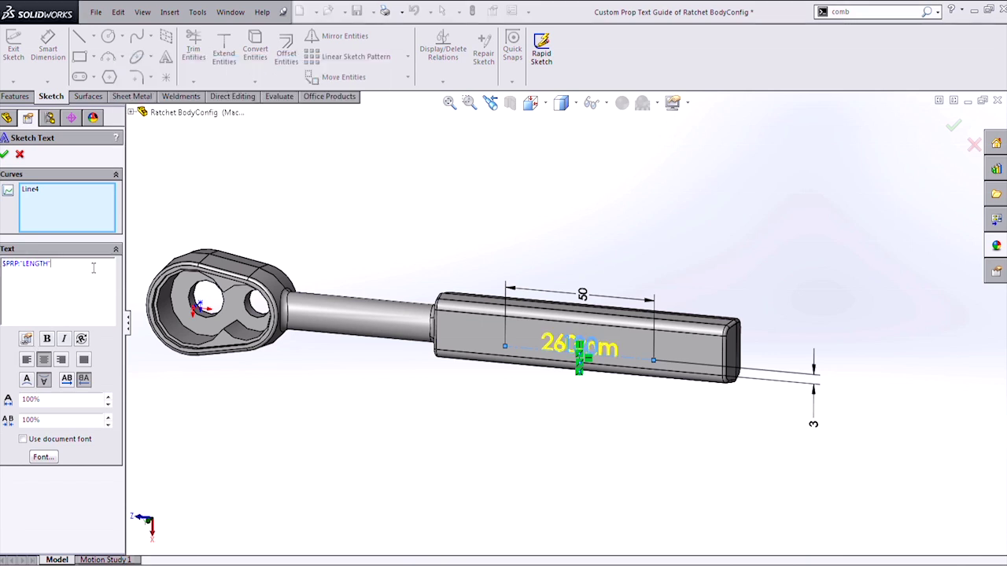
pyautogui.write('mm')
pyautogui.click(4, 155)
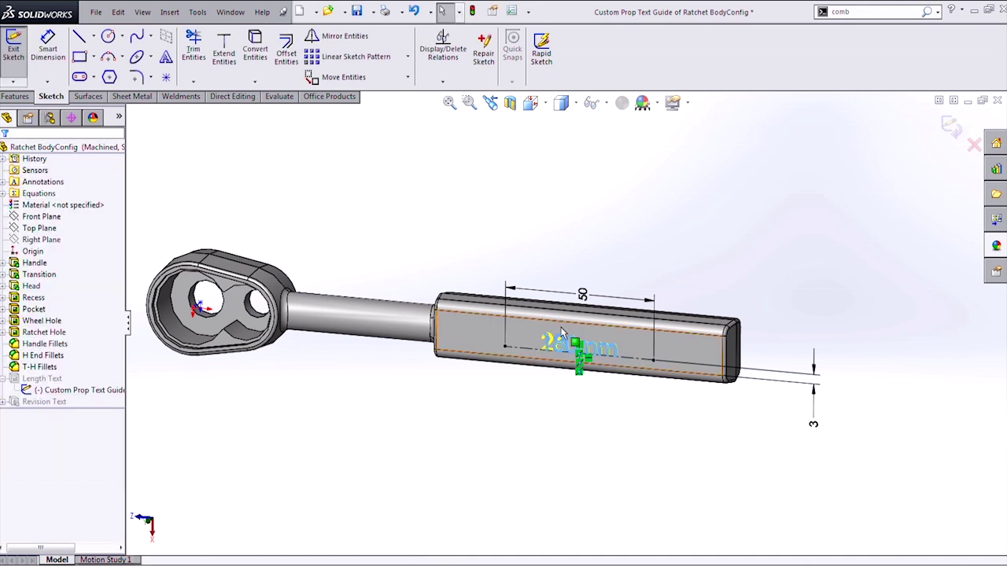
# Exit the sketch so the handle reads 180mm, then activate Machined, Long, Machined, XL, and Long again.
pyautogui.click(14, 47)
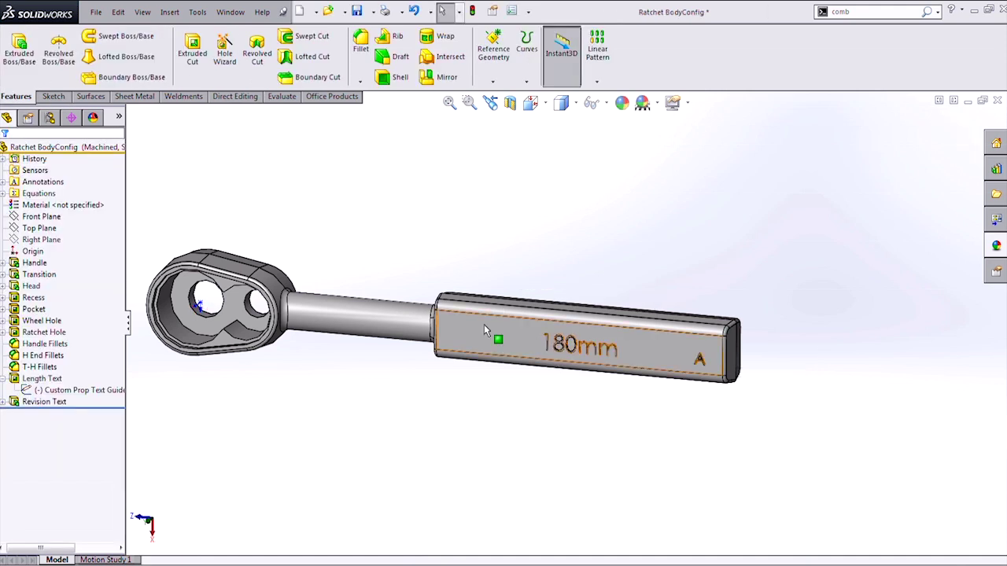
pyautogui.click(50, 117)
pyautogui.click(54, 160)
pyautogui.doubleClick(54, 160)
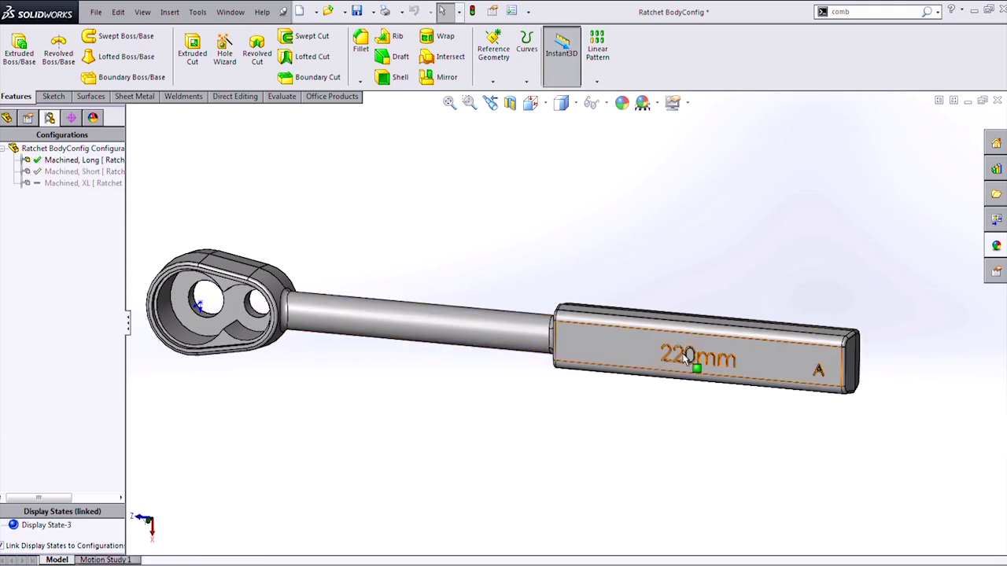
pyautogui.doubleClick(106, 184)
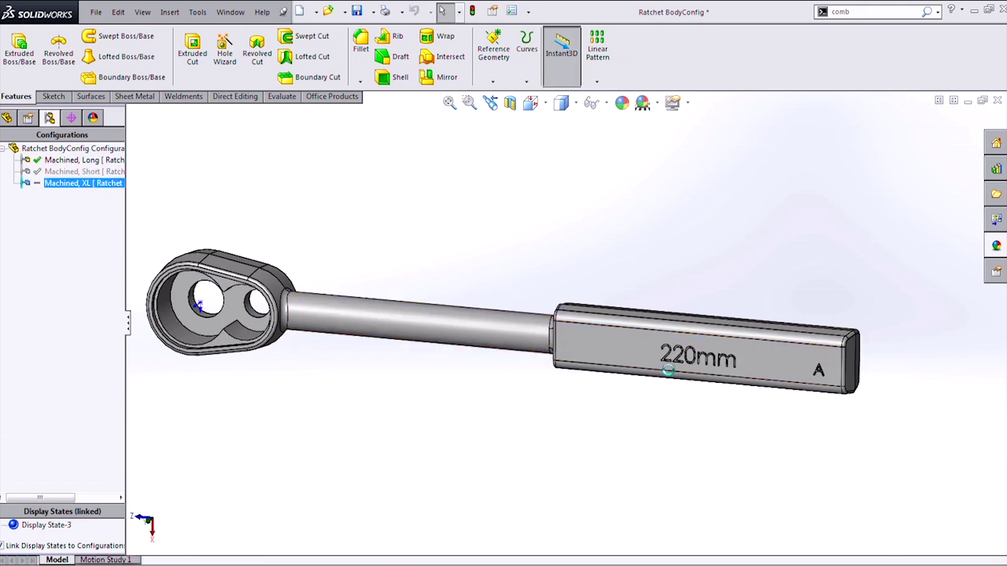
pyautogui.click(98, 162)
pyautogui.doubleClick(100, 162)
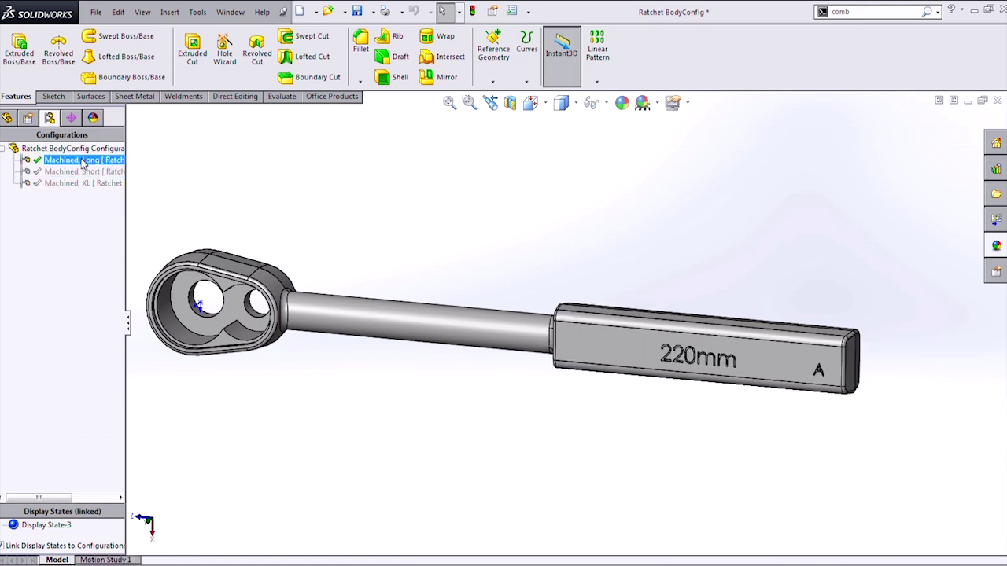
# Inspect the handle dimensions, review the Short and XL configurations, and reactivate Machined, Long showing 220mm.
pyautogui.click(633, 346)
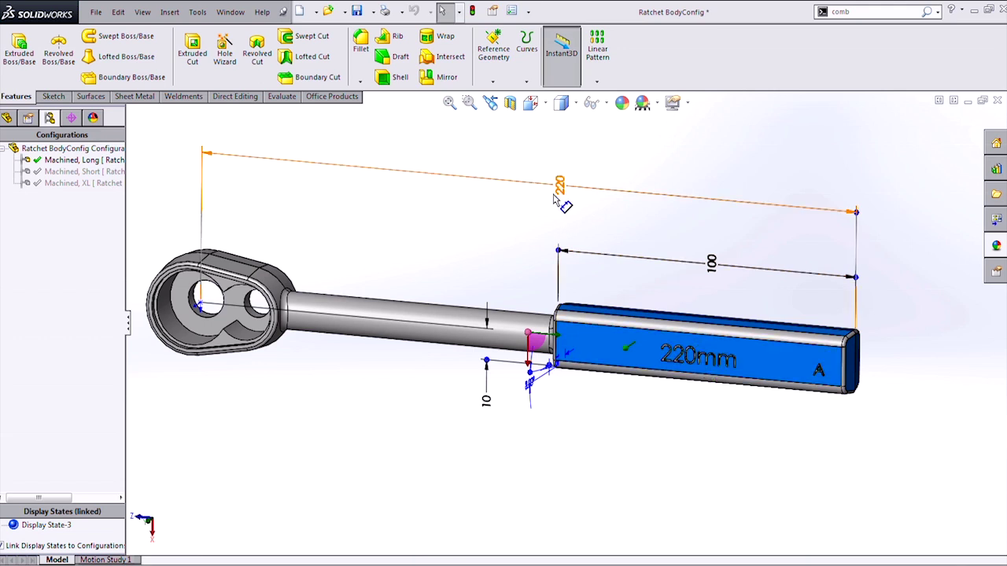
pyautogui.click(495, 243)
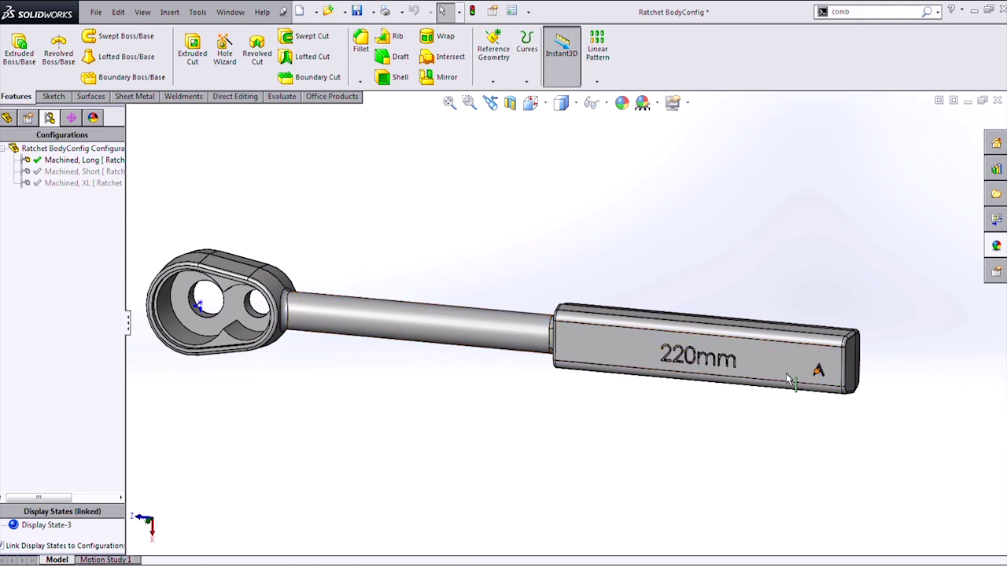
pyautogui.click(81, 161)
pyautogui.click(79, 172)
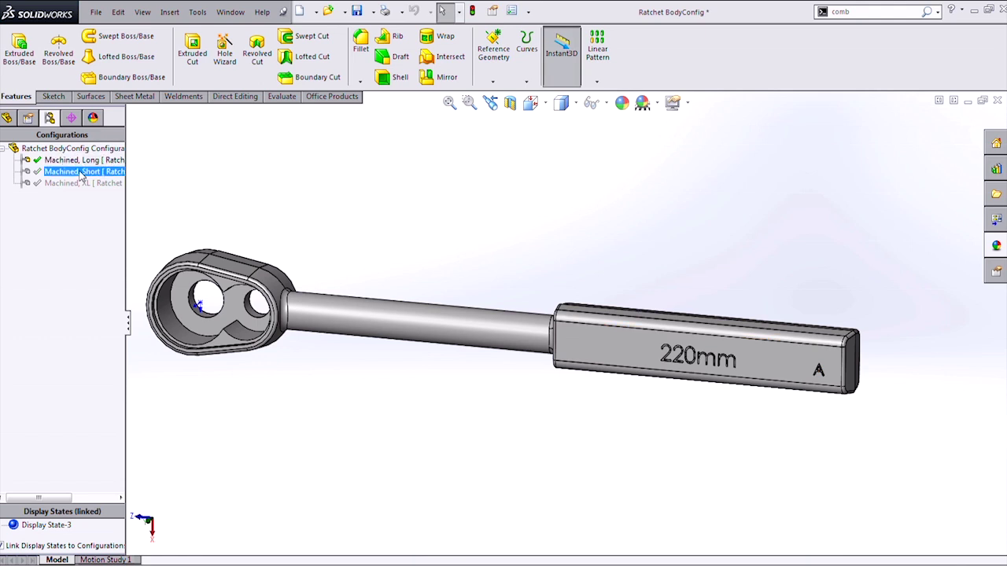
pyautogui.click(92, 184)
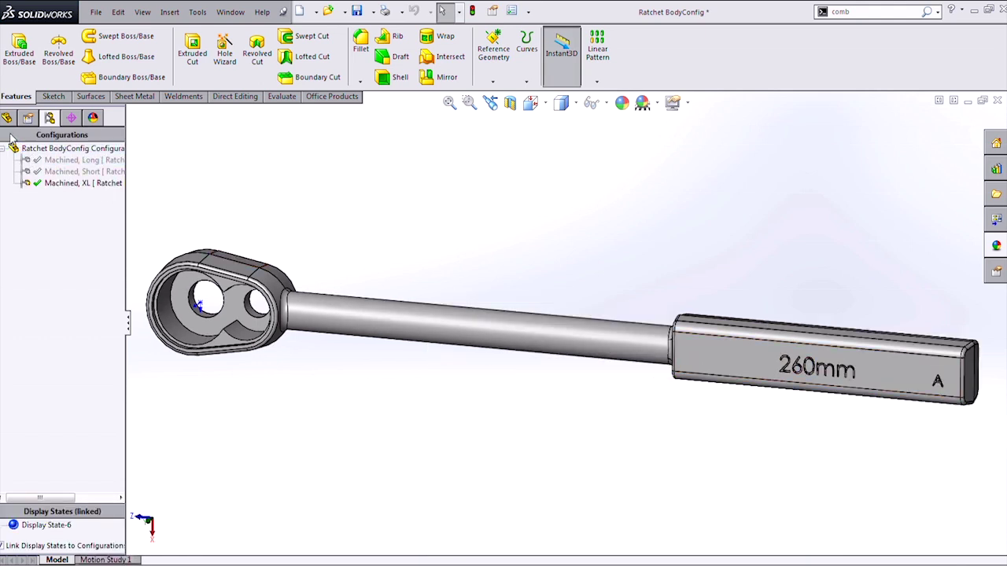
pyautogui.click(7, 118)
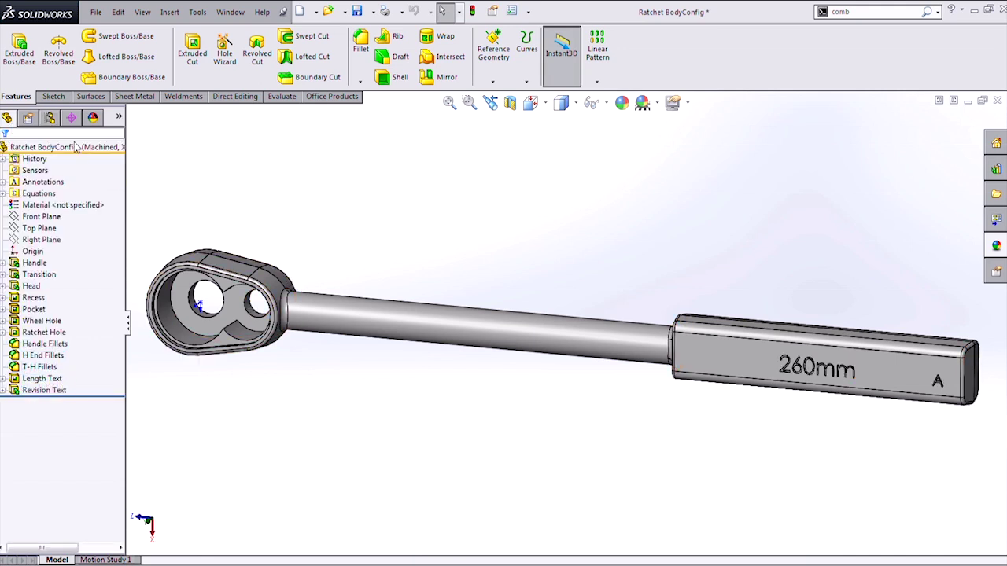
pyautogui.click(48, 118)
pyautogui.click(101, 172)
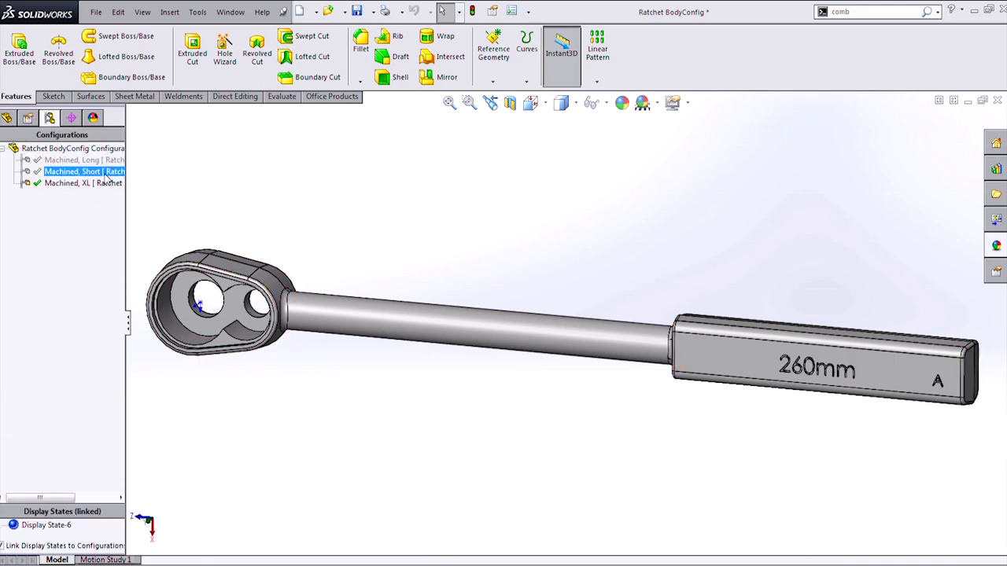
pyautogui.doubleClick(94, 161)
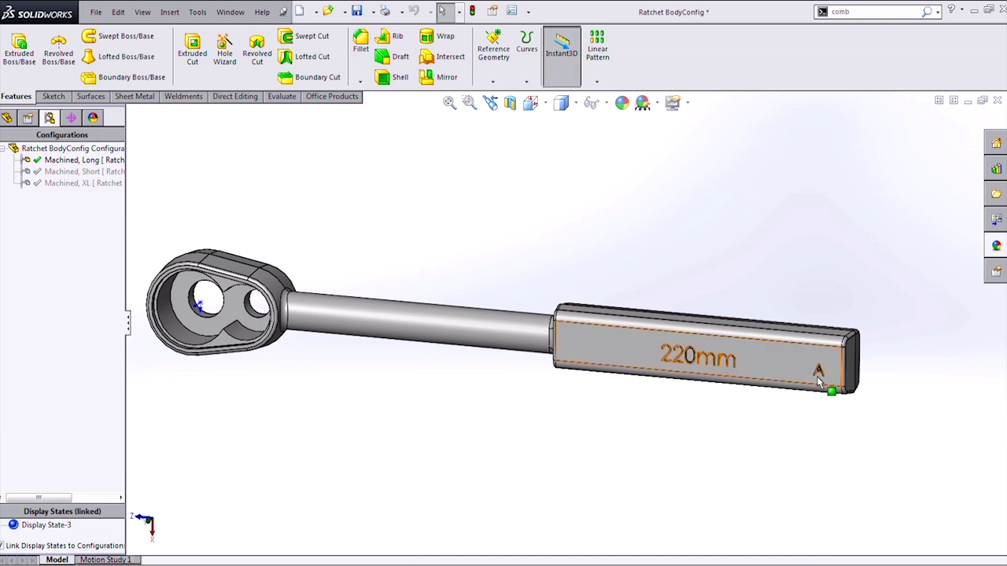
# Add a configuration-specific RevisionCode Text property with value A for Machined, Long.
pyautogui.click(493, 11)
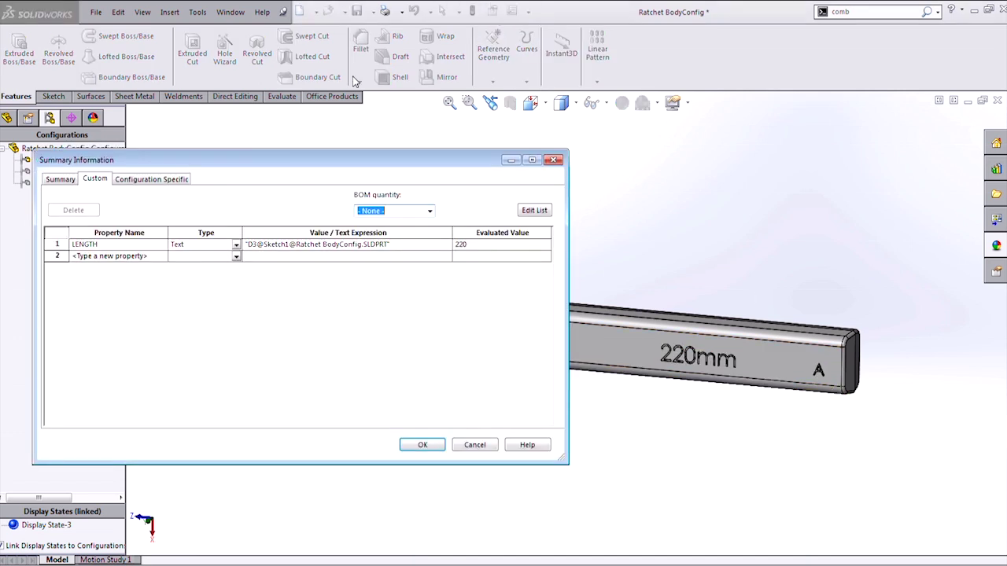
pyautogui.click(166, 181)
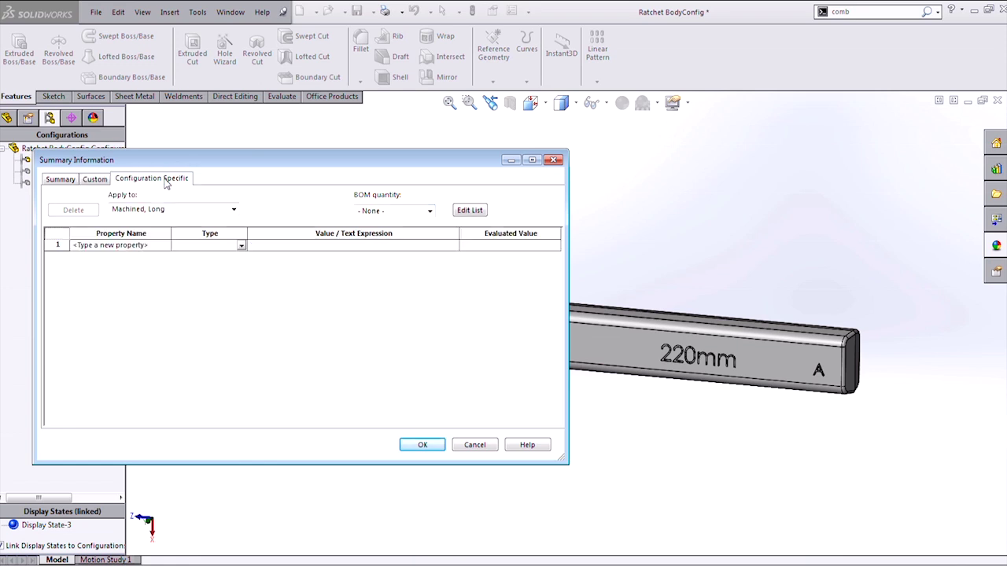
pyautogui.click(149, 246)
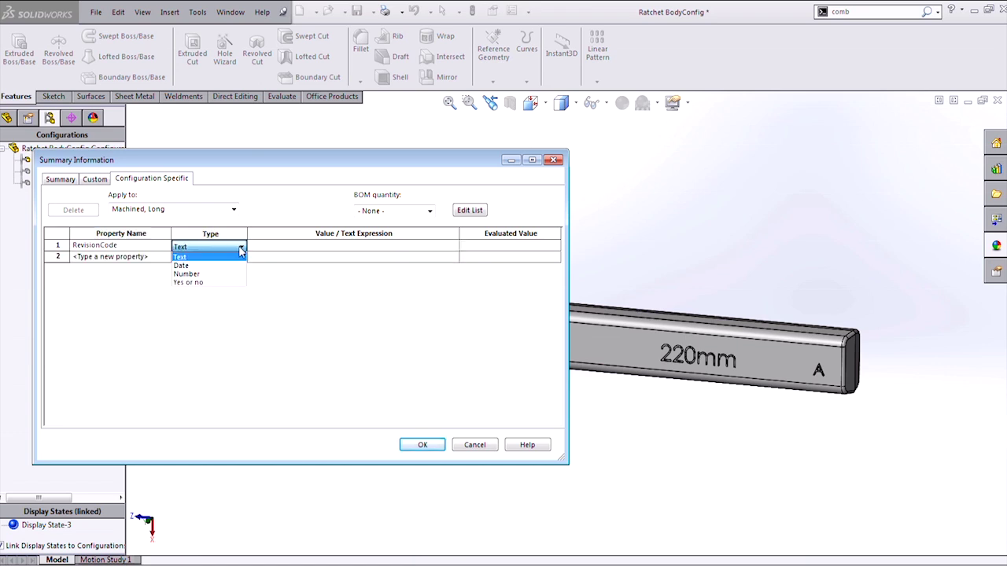
pyautogui.click(285, 245)
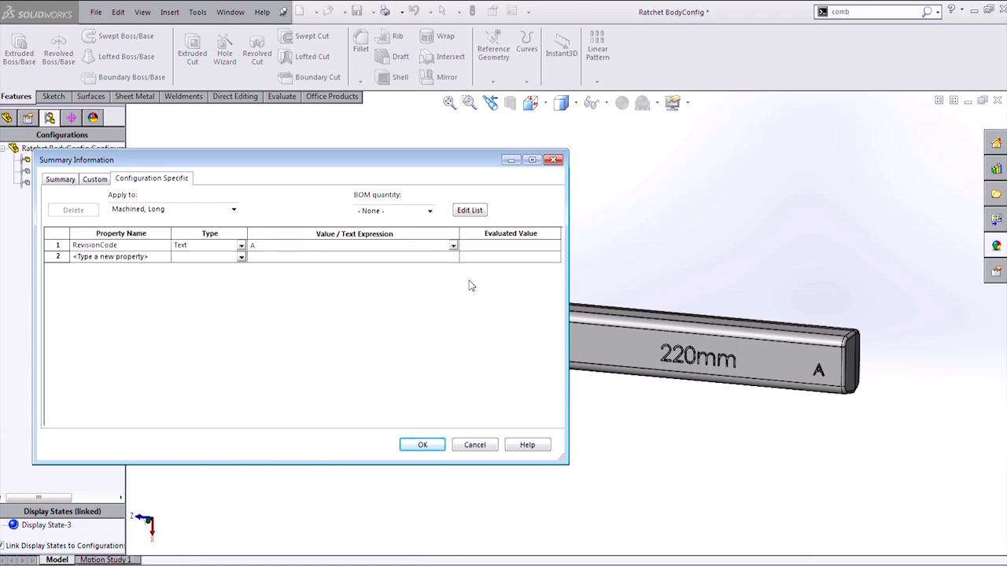
pyautogui.press('Return')
pyautogui.click(423, 445)
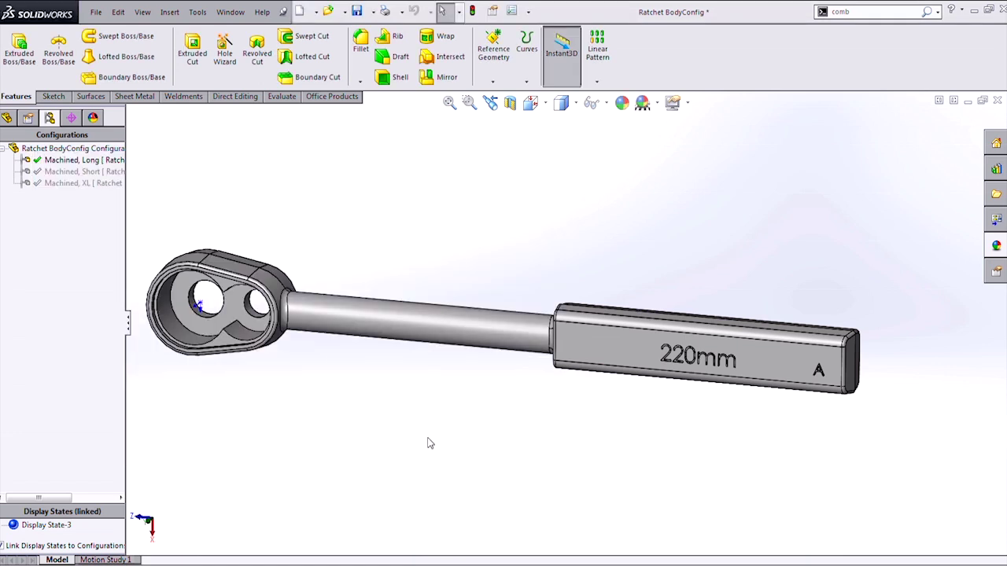
# Edit the Config Text Guide sketch under Revision Text and open the letter A sketch text.
pyautogui.click(7, 118)
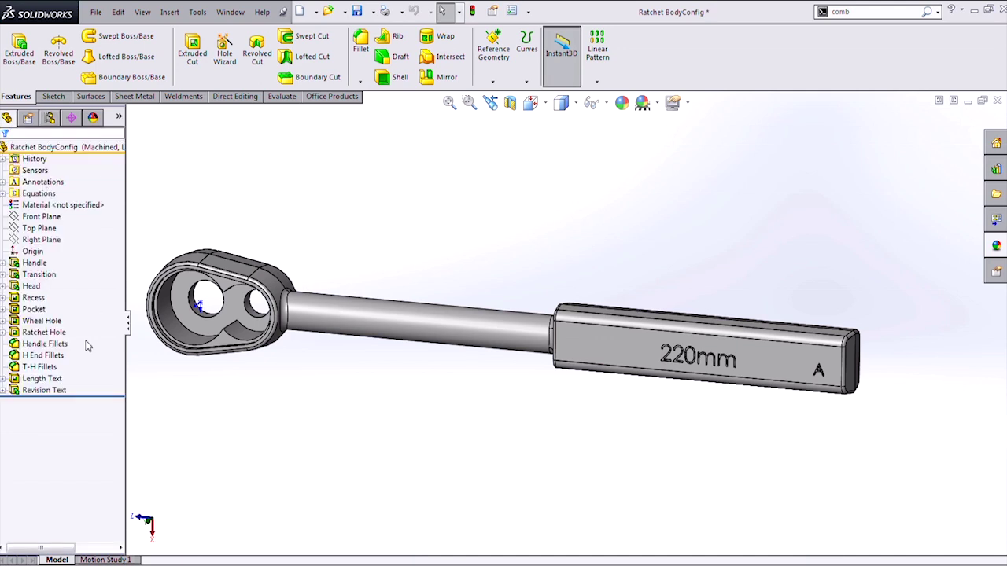
pyautogui.click(4, 390)
pyautogui.rightClick(52, 402)
pyautogui.click(57, 370)
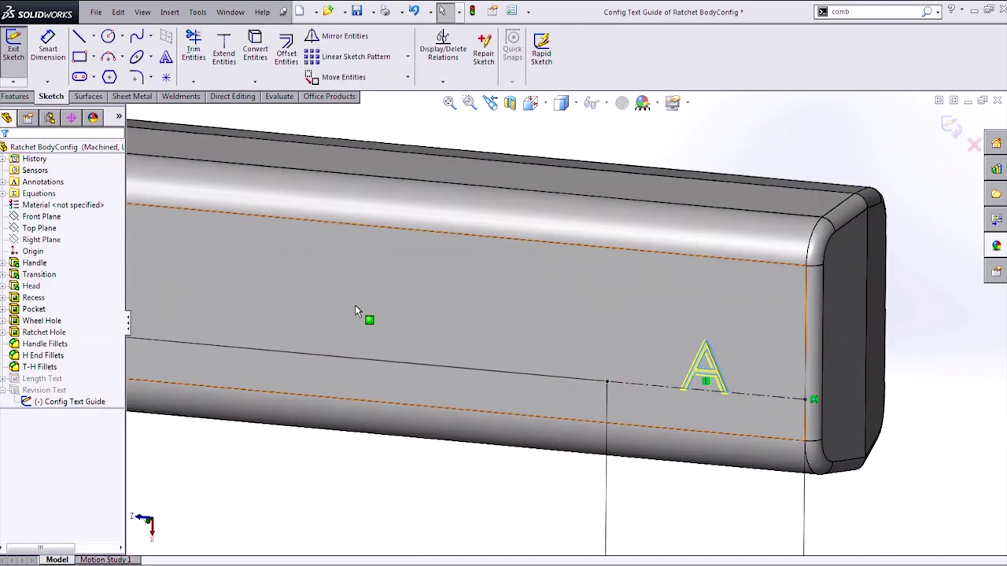
pyautogui.click(688, 347)
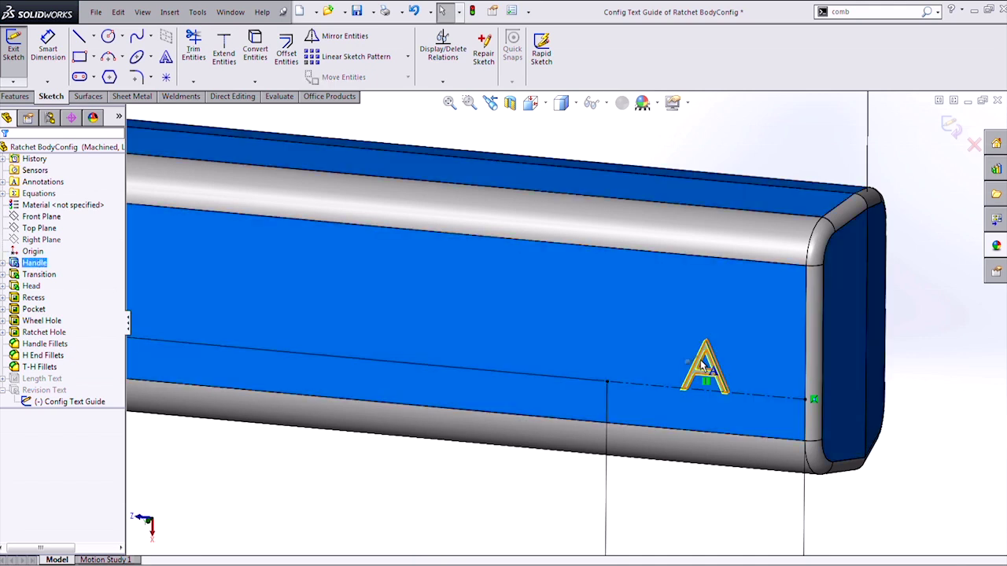
pyautogui.click(699, 359)
pyautogui.doubleClick(699, 360)
# Link the letter text to the RevisionCode property and close the sketch.
pyautogui.click(25, 338)
pyautogui.click(308, 87)
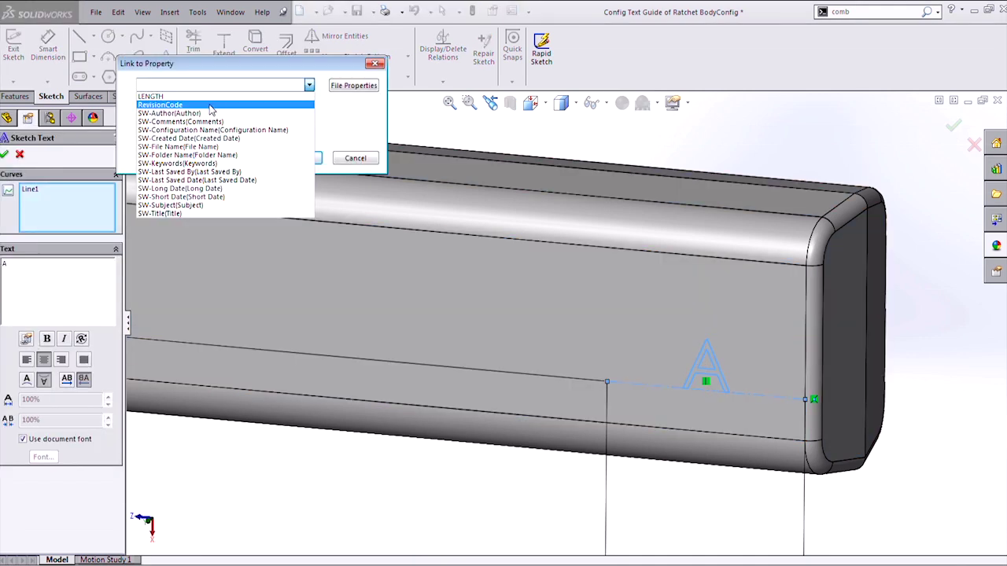
pyautogui.click(181, 99)
pyautogui.click(298, 158)
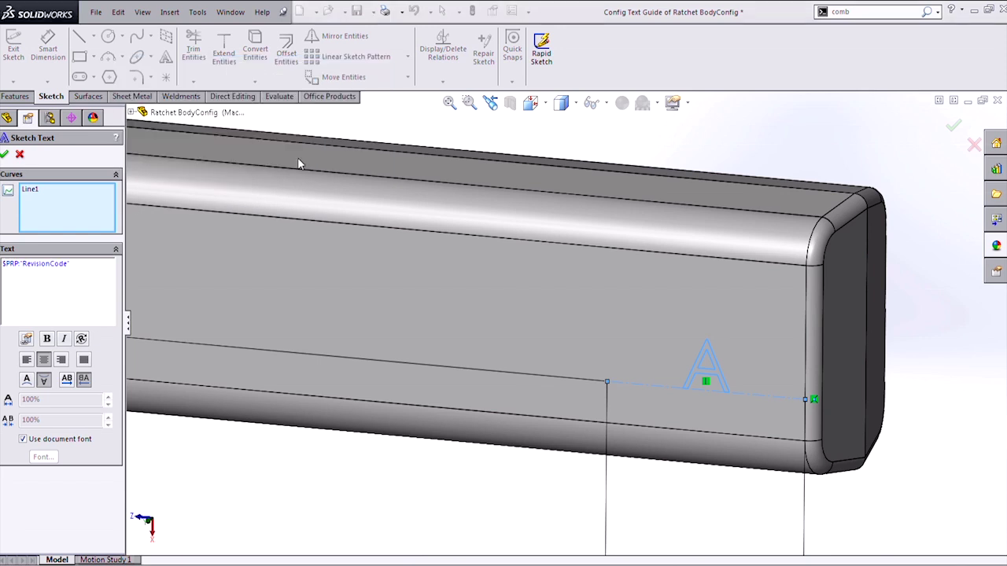
pyautogui.click(4, 154)
pyautogui.scroll(3, 461, 231)
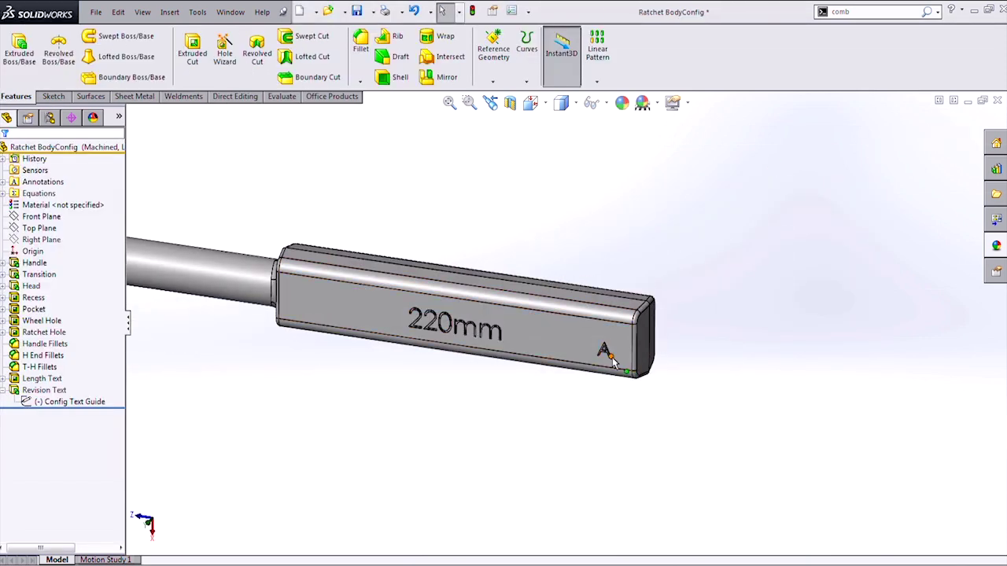
# Activate Machined, Short and add a configuration-specific RevisionCode Text property with value B.
pyautogui.click(49, 117)
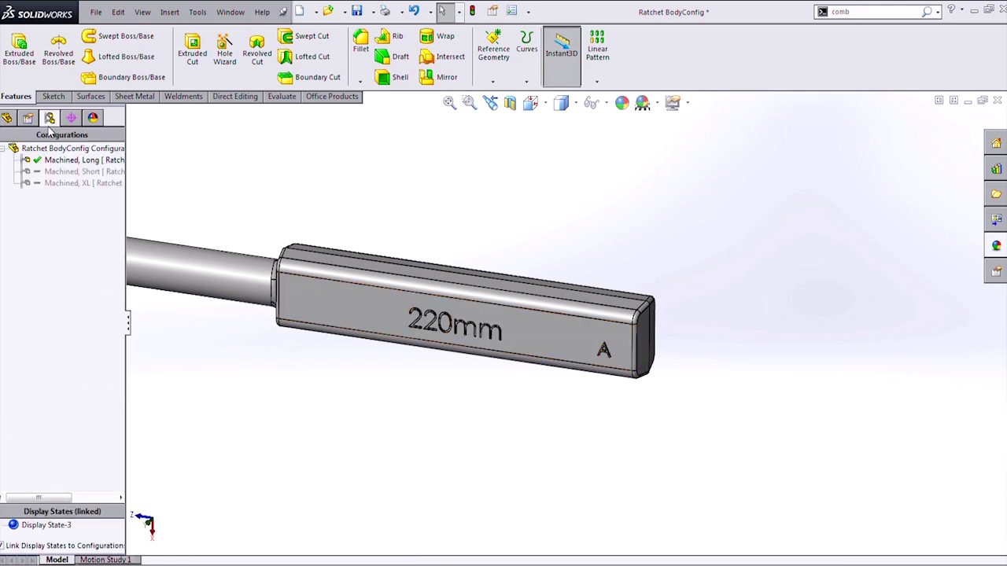
pyautogui.doubleClick(52, 172)
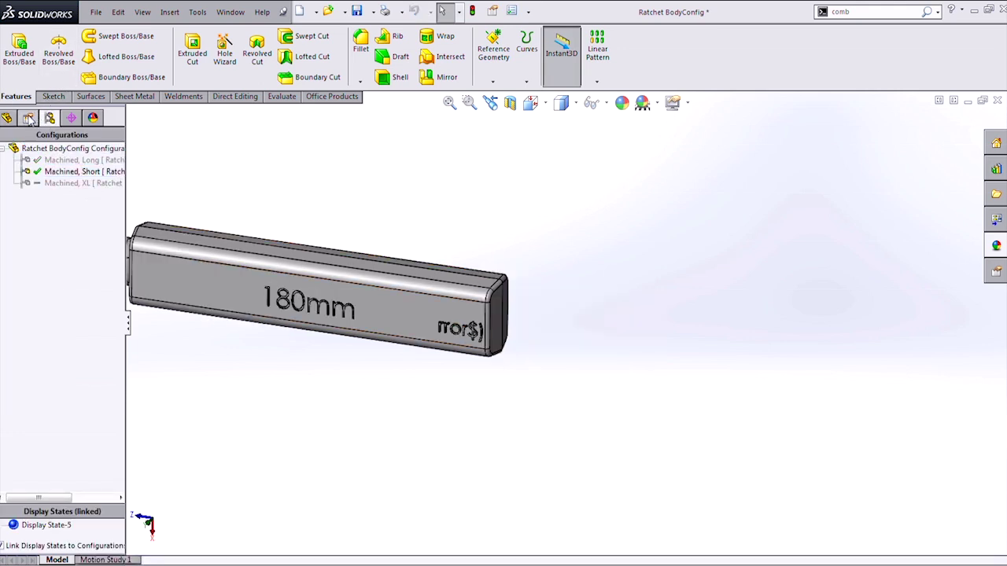
pyautogui.click(6, 117)
pyautogui.click(492, 11)
pyautogui.click(141, 245)
pyautogui.write('Revision')
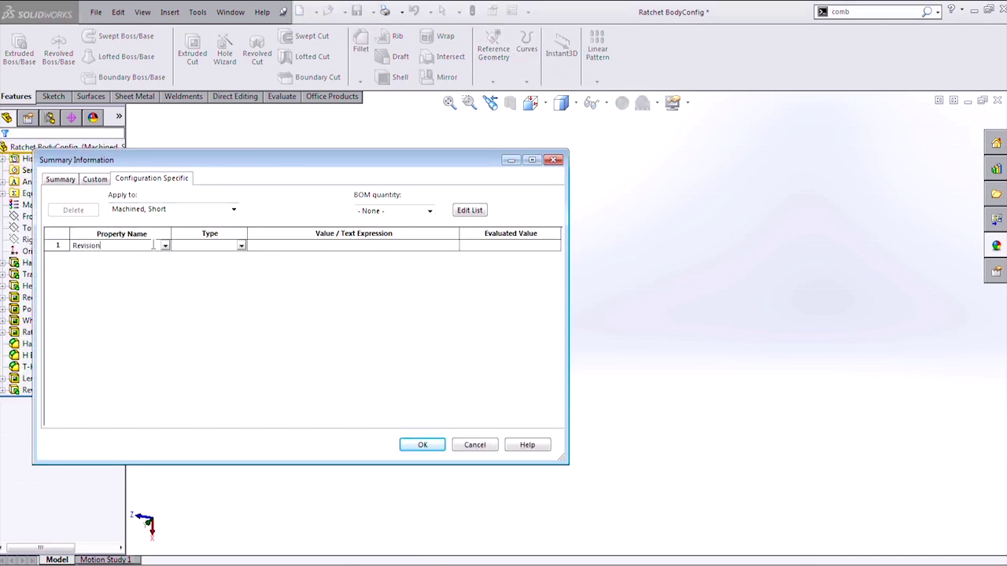
pyautogui.write('Code')
pyautogui.press('Tab')
pyautogui.press('Tab')
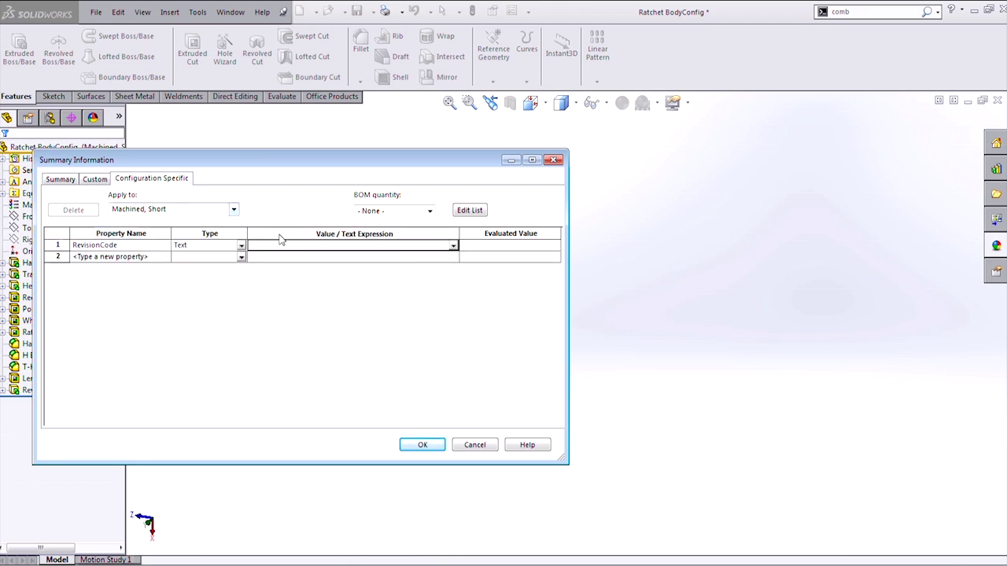
pyautogui.write('B')
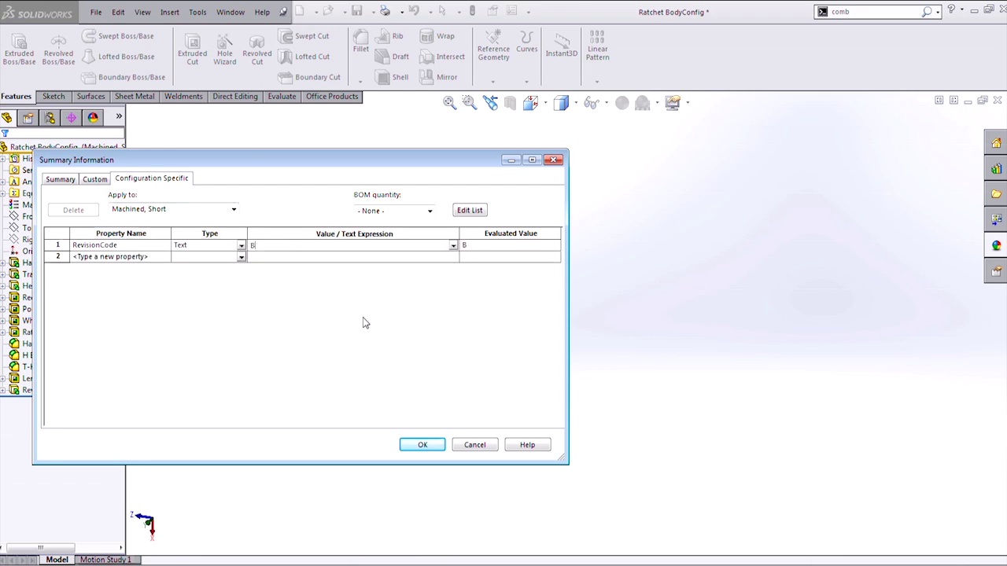
pyautogui.click(420, 444)
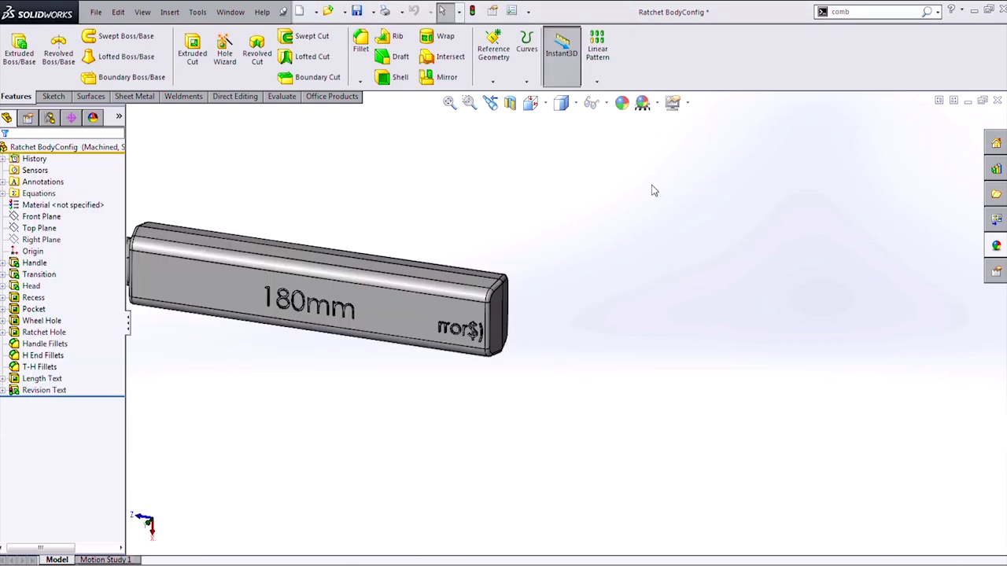
# Cycle through Machined, Long and Machined, Short, ending with Machined, XL active at 260mm.
pyautogui.moveTo(482, 212); pyautogui.dragTo(488, 214, button='middle')
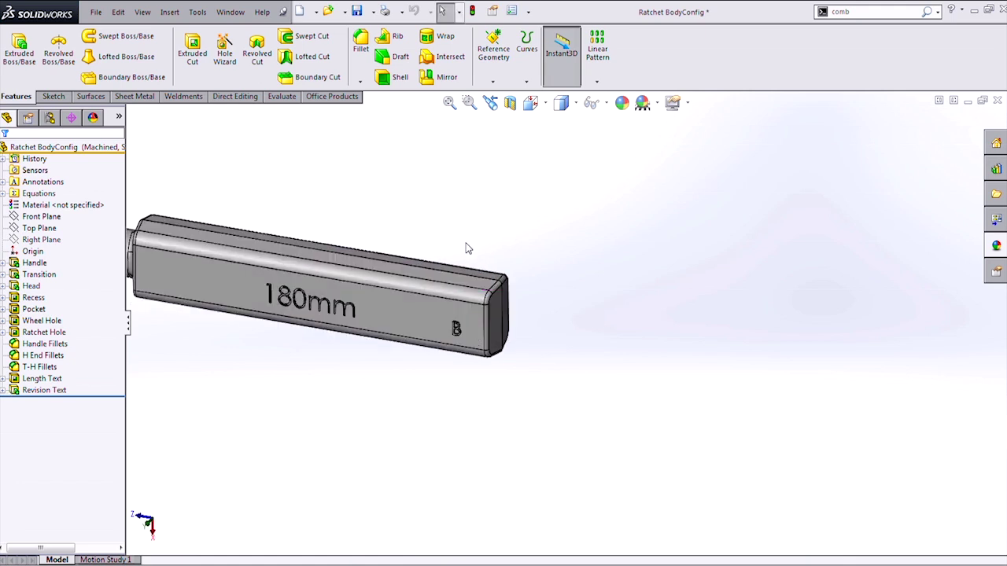
pyautogui.click(50, 118)
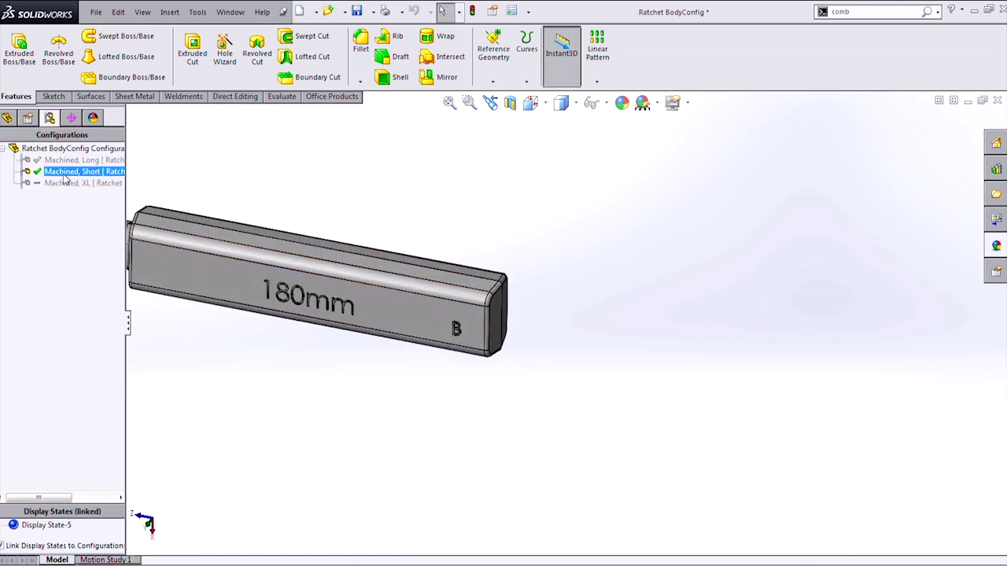
pyautogui.doubleClick(71, 161)
pyautogui.doubleClick(77, 171)
pyautogui.click(71, 183)
pyautogui.doubleClick(71, 184)
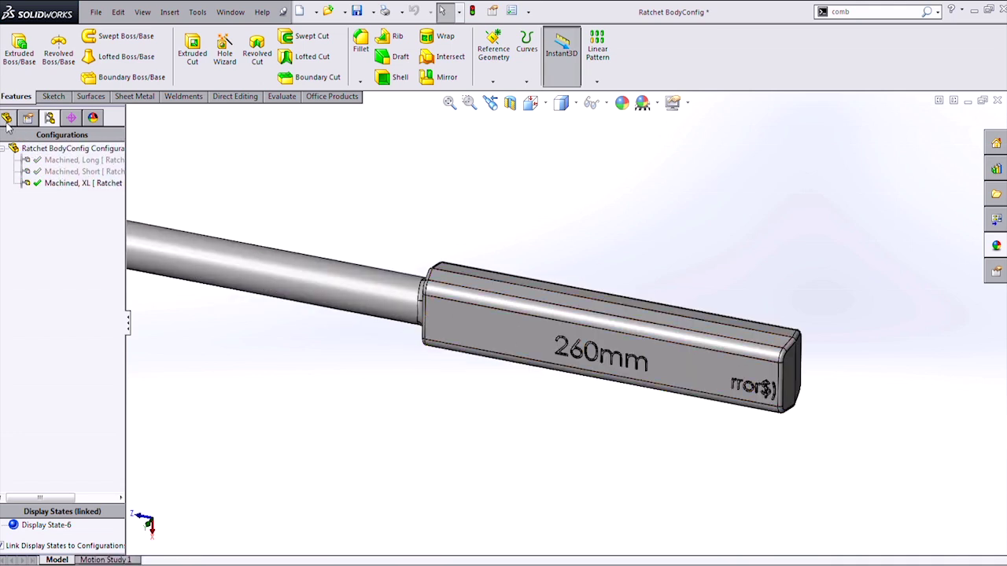
# In the Revision Text feature's configuration table, set the Machined, XL RevisionCode to C.
pyautogui.click(6, 117)
pyautogui.rightClick(65, 390)
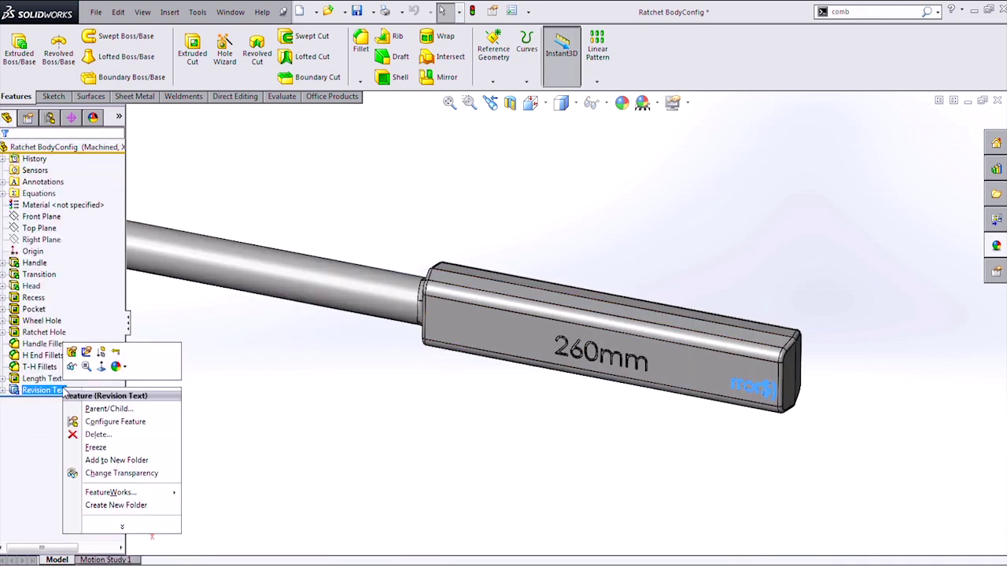
pyautogui.click(118, 422)
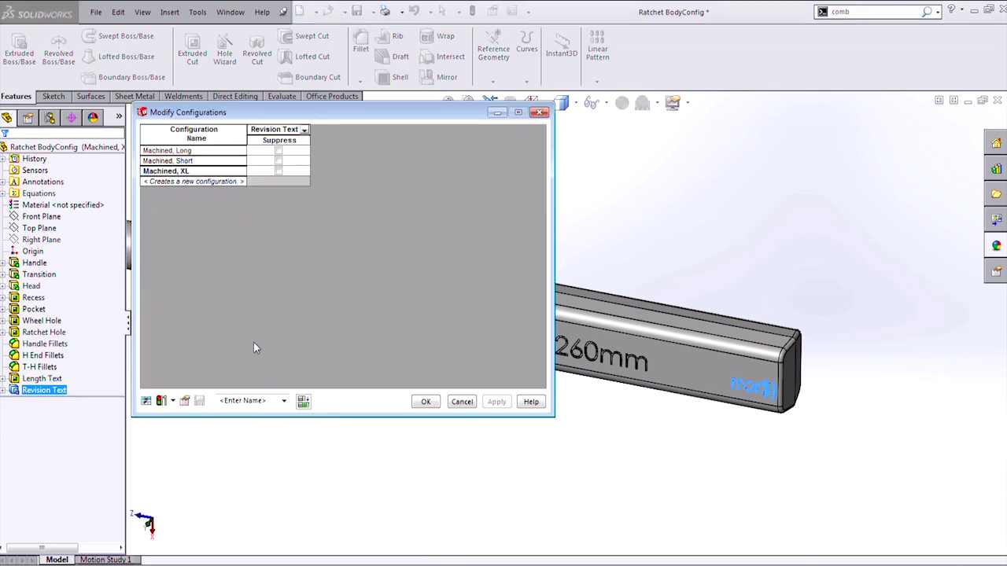
pyautogui.click(303, 401)
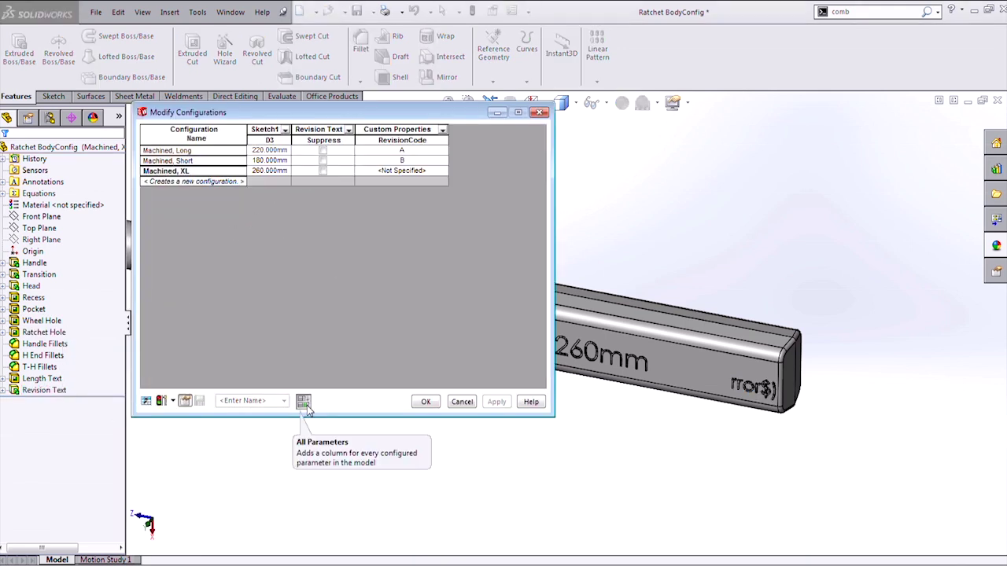
pyautogui.click(409, 170)
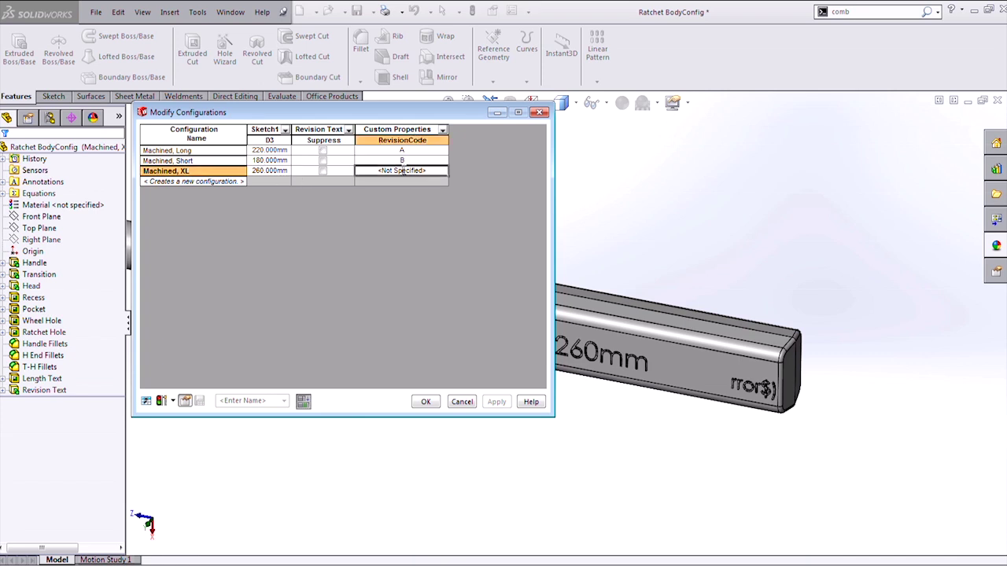
pyautogui.click(382, 171)
pyautogui.write('C')
pyautogui.click(426, 401)
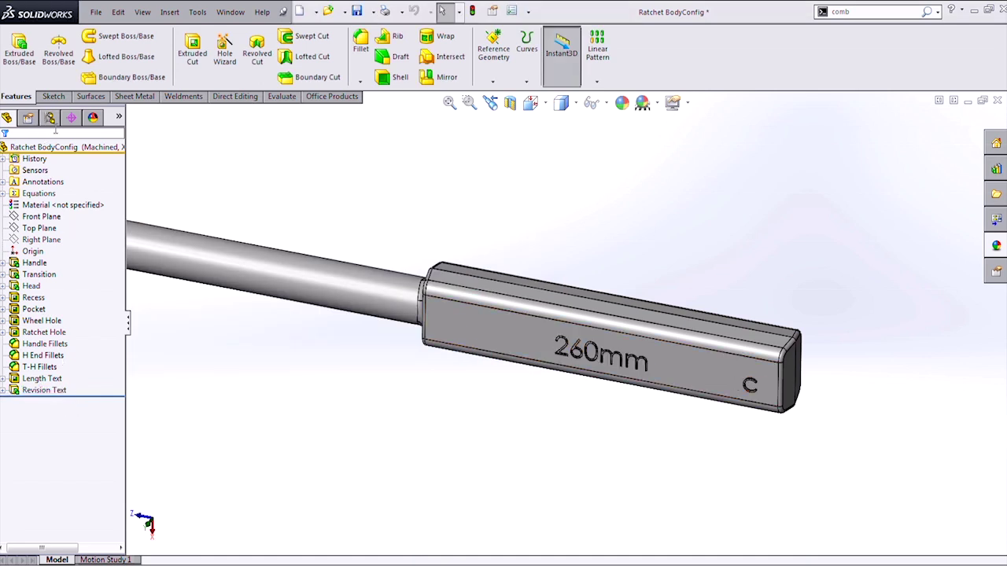
# Activate Short, Long, Short, then XL to check the 180mm B, 220mm A and 260mm C engravings.
pyautogui.click(49, 117)
pyautogui.click(63, 171)
pyautogui.doubleClick(63, 172)
pyautogui.doubleClick(71, 159)
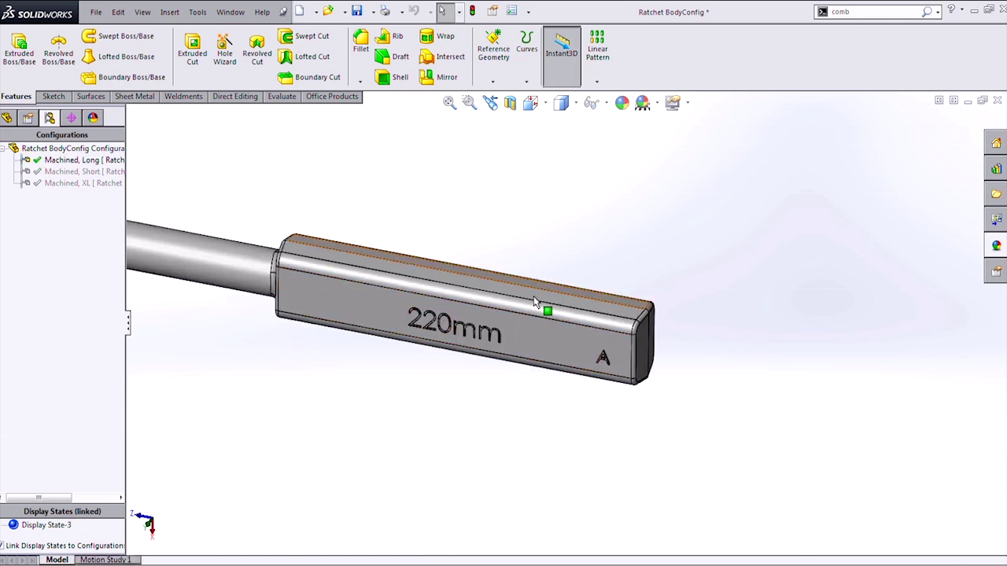
pyautogui.doubleClick(101, 172)
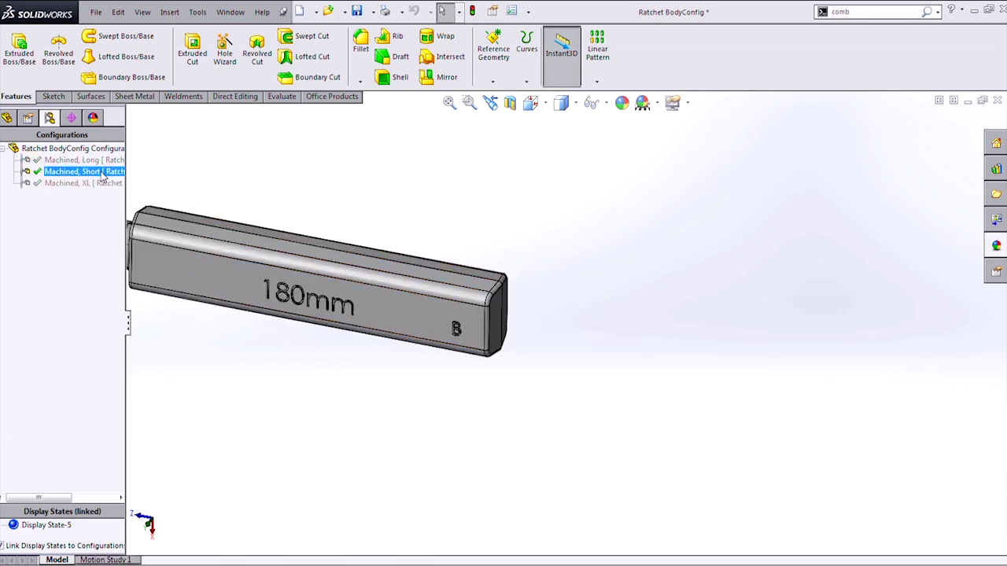
pyautogui.click(100, 183)
pyautogui.doubleClick(100, 183)
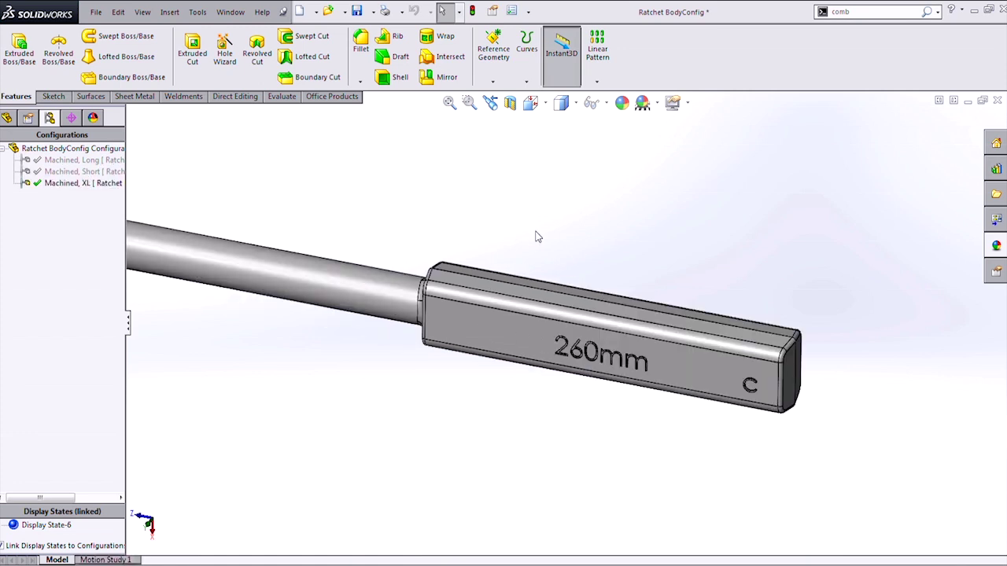
pyautogui.moveTo(553, 269); pyautogui.dragTo(594, 237, button='middle')
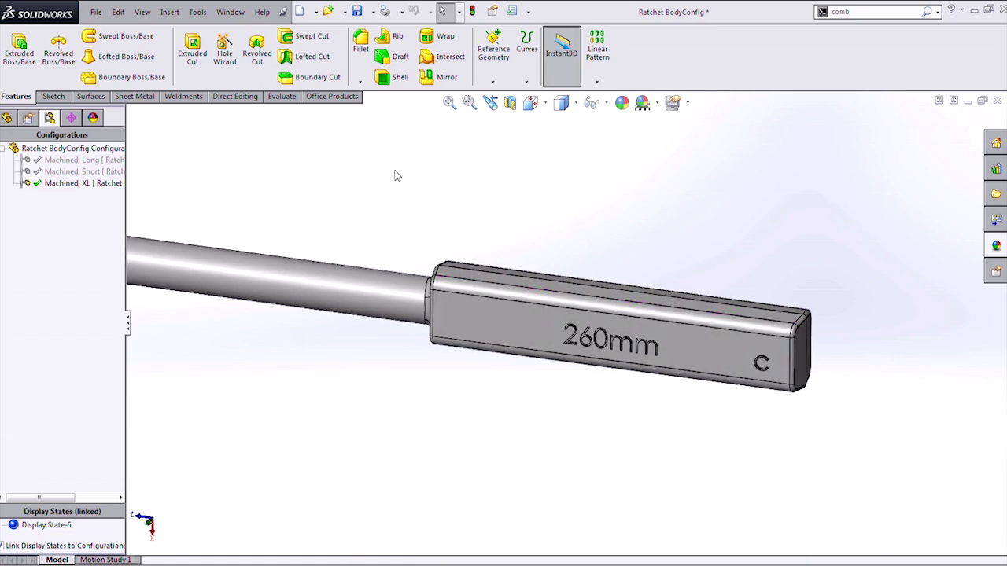